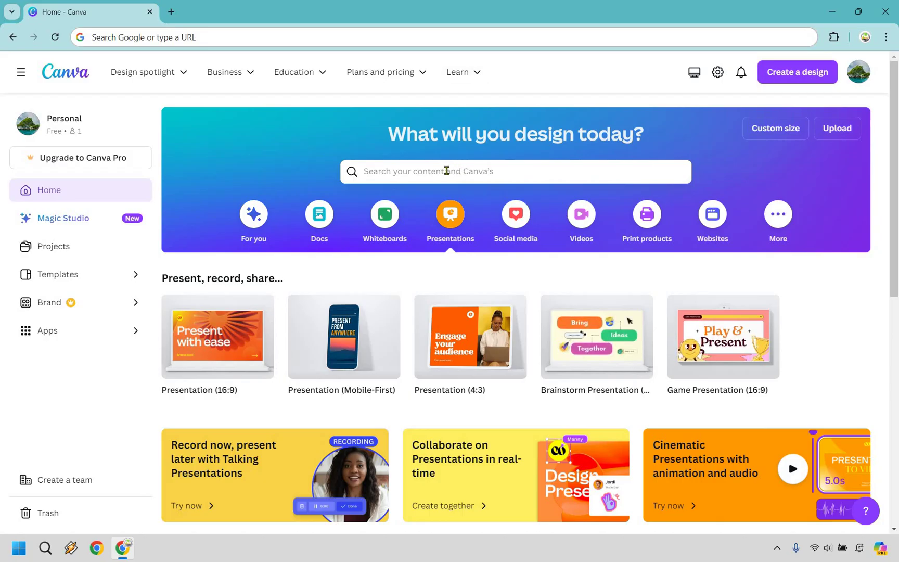
- Search Canva's designs and templates for 'personal portfolio' from the home page
click(447, 170)
text(personal portfolio)
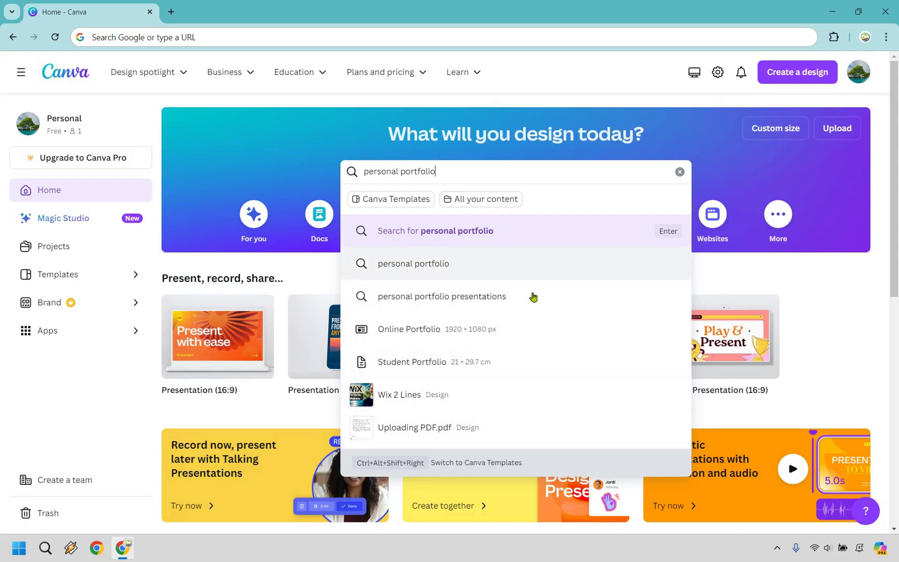
- Run the 'personal portfolio' search and scroll through the template results
click(527, 236)
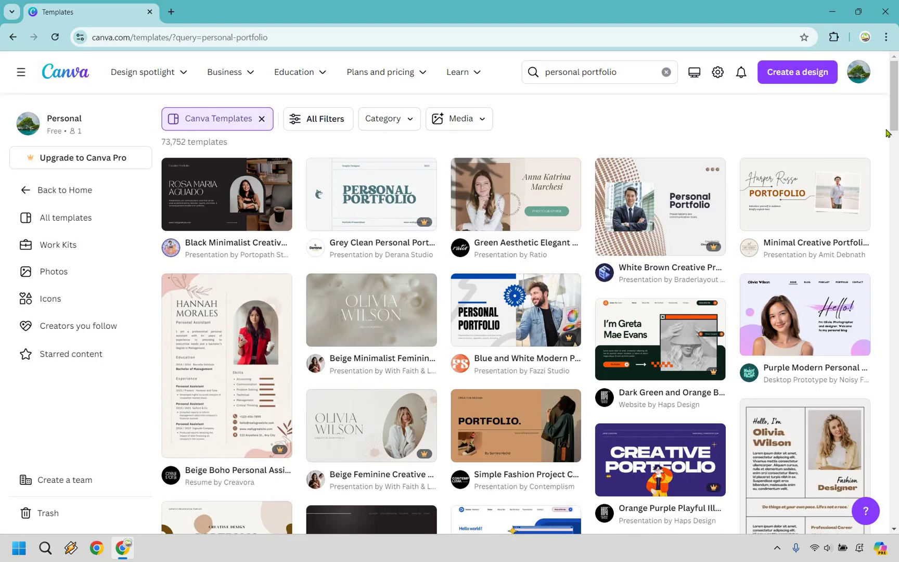
scroll(887, 133, down, 2)
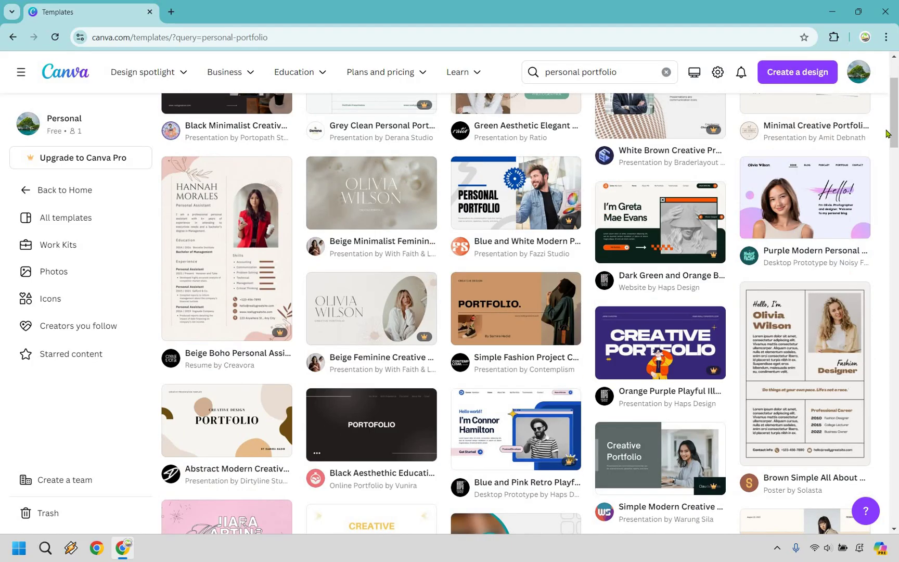
scroll(887, 133, down, 6)
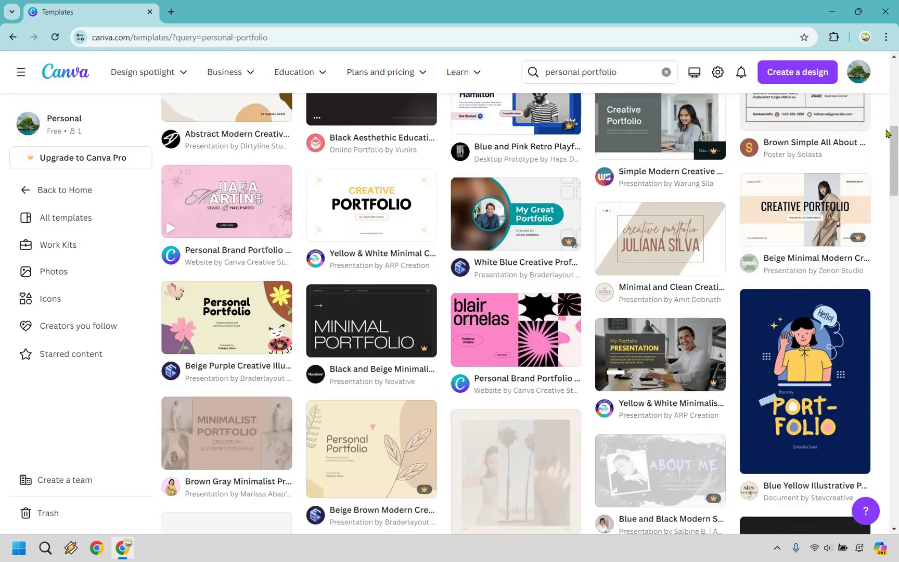
scroll(887, 133, up, 10)
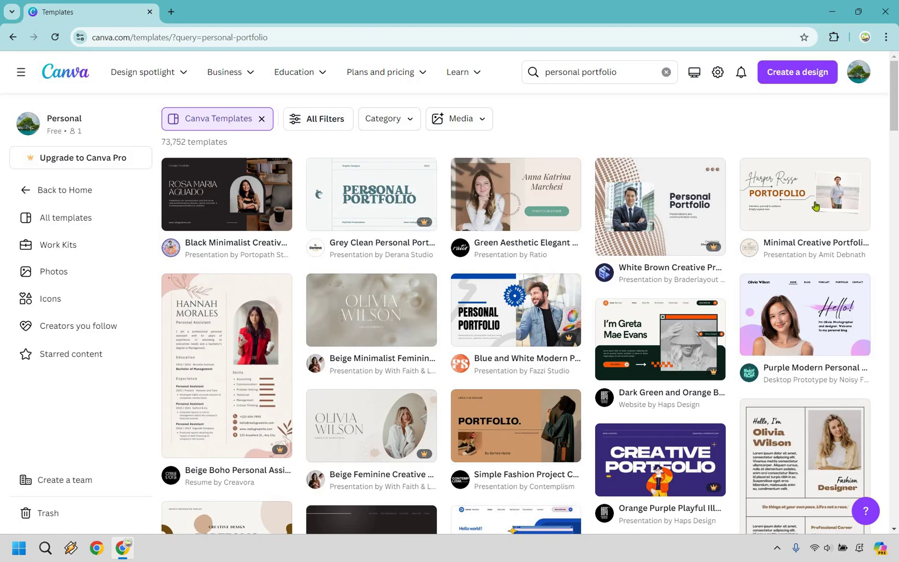
mouse_move(815, 207)
- Refine the query to 'personal portfolio clean' and browse the new template results
click(633, 69)
text(clean)
key(Return)
scroll(881, 166, down, 5)
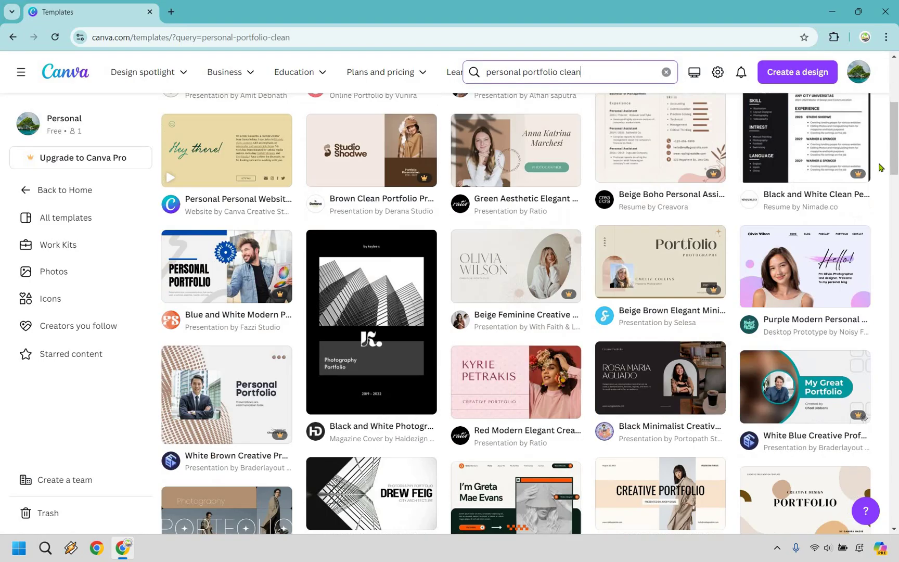
scroll(881, 166, down, 8)
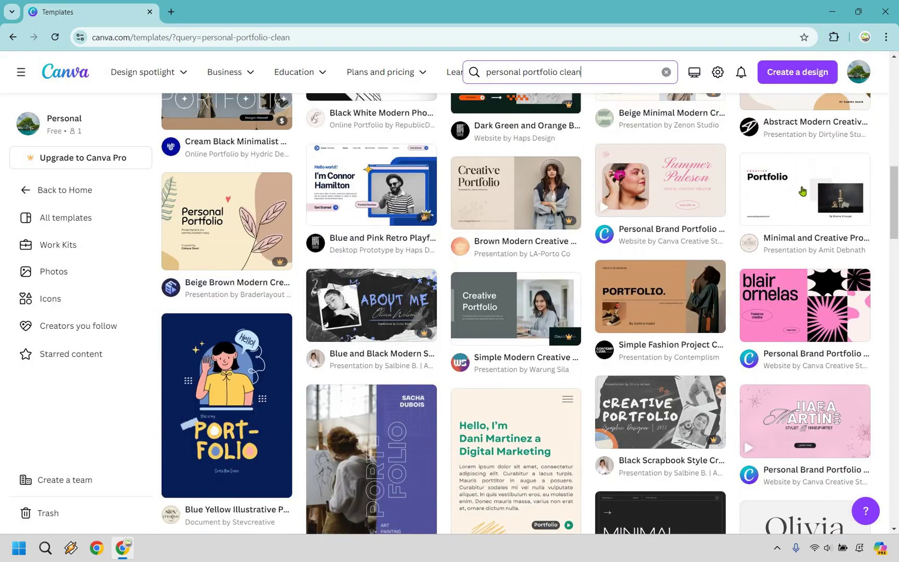
mouse_move(781, 203)
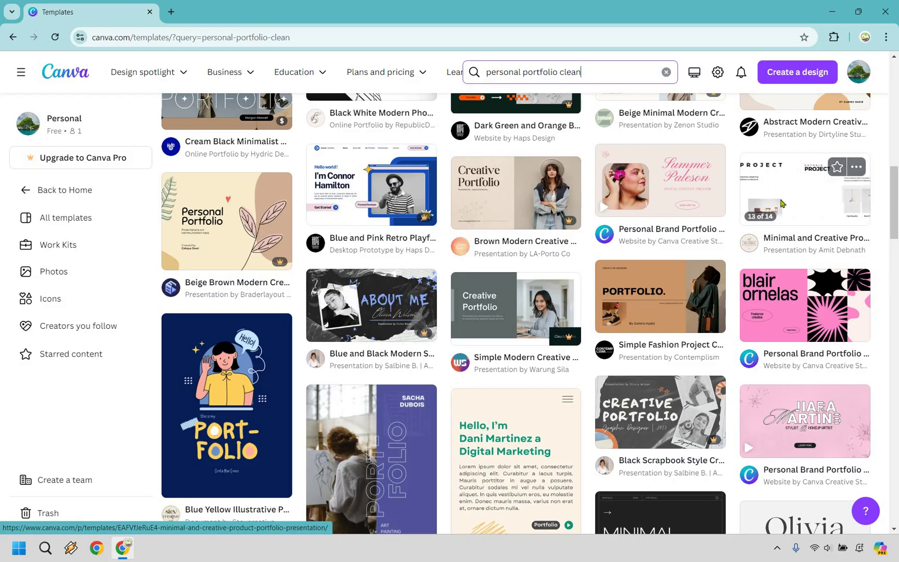
- Open Minimal and Creative Product Portfolio, then White Modern Clean Minimalism Presentation from More like this
click(781, 203)
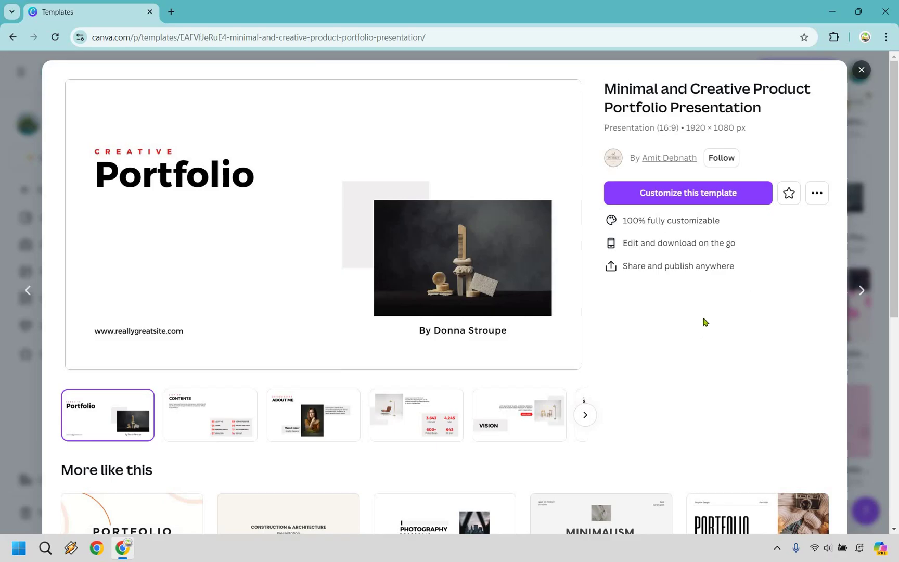
scroll(227, 155, down, 7)
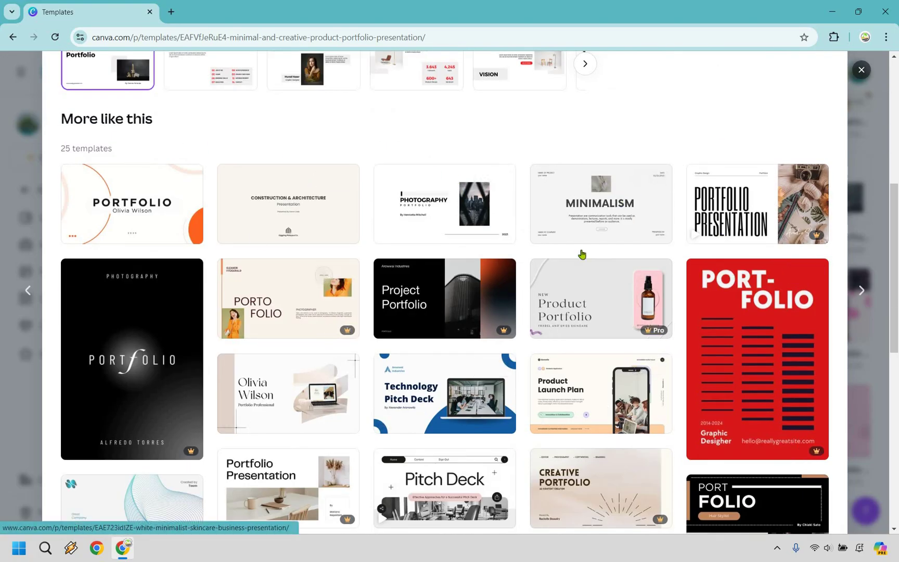
scroll(581, 255, up, 6)
scroll(670, 170, down, 6)
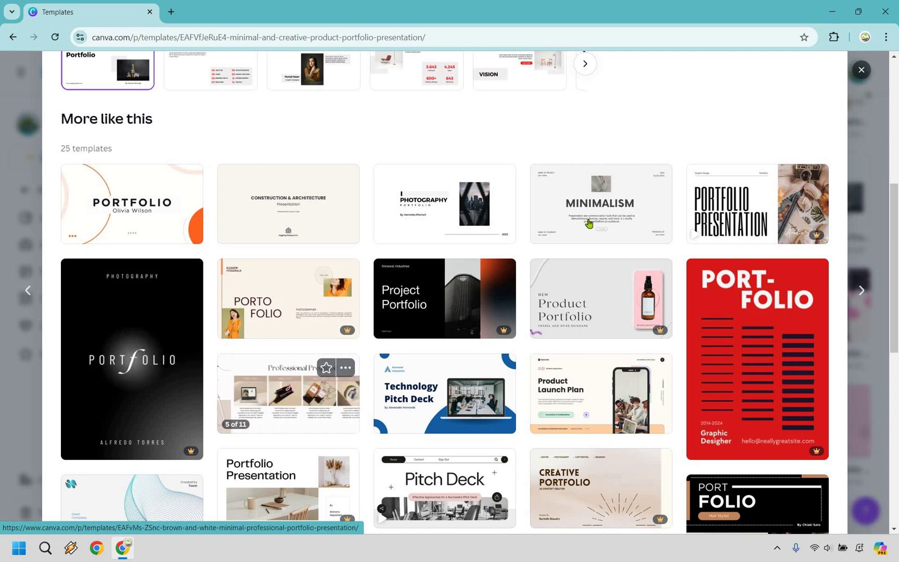
mouse_move(589, 223)
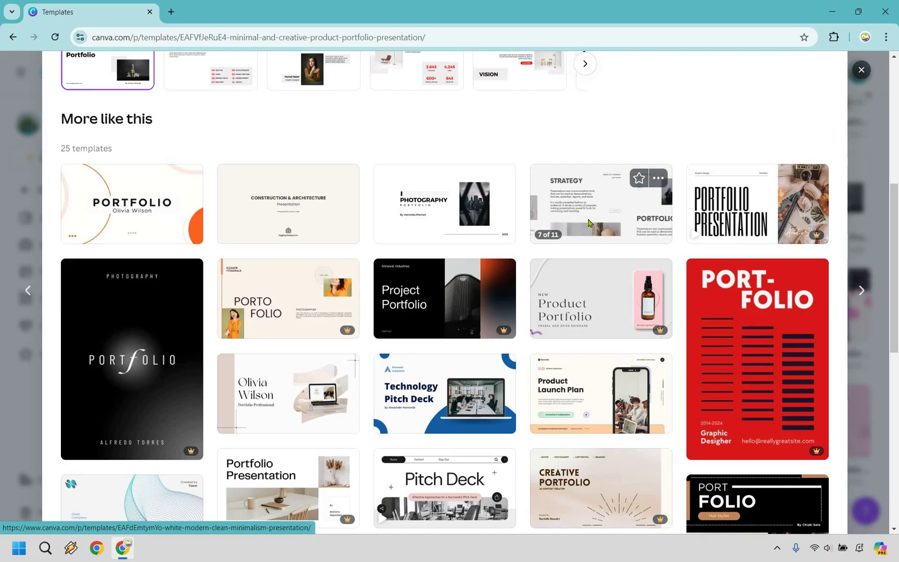
click(610, 239)
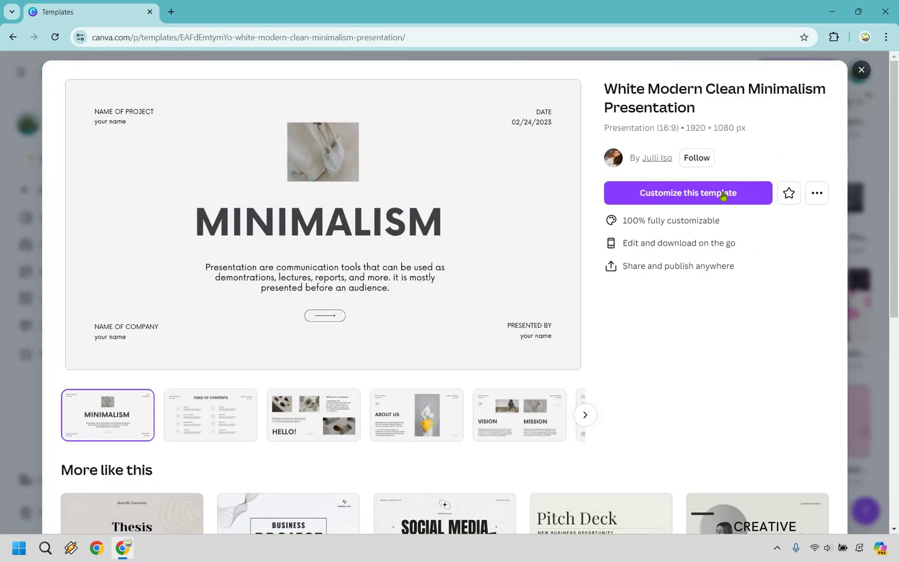
- Open the Minimalism template in the editor and step through pages 2–6, ending on STRATEGY
click(723, 195)
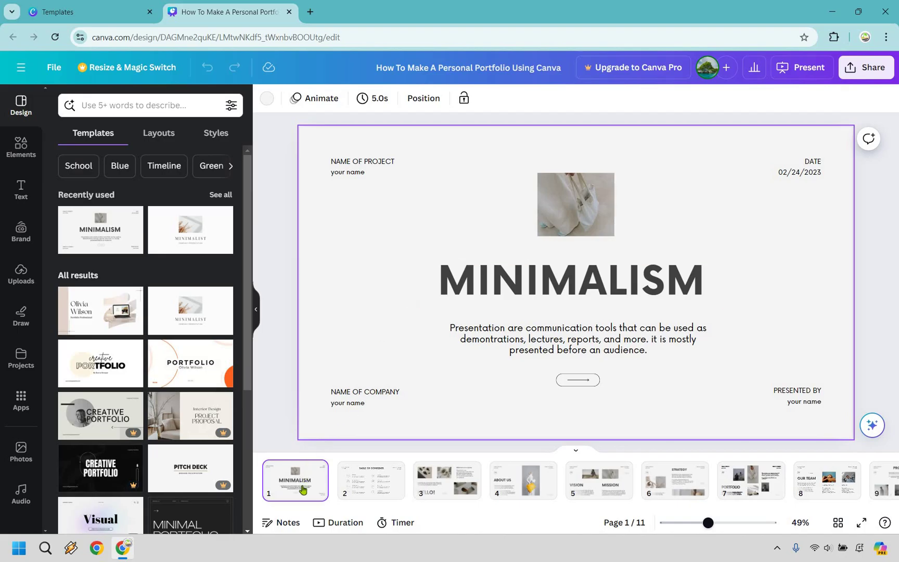
click(364, 487)
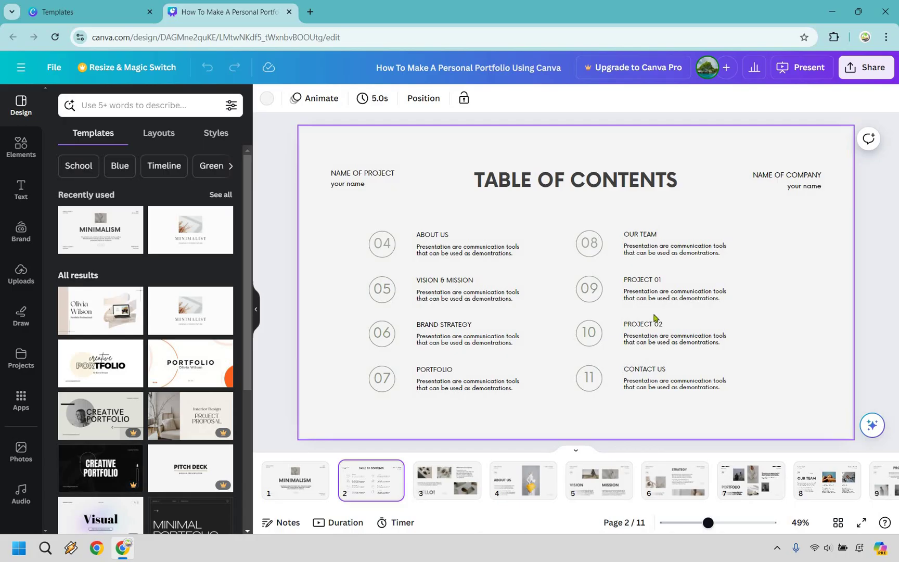
click(436, 490)
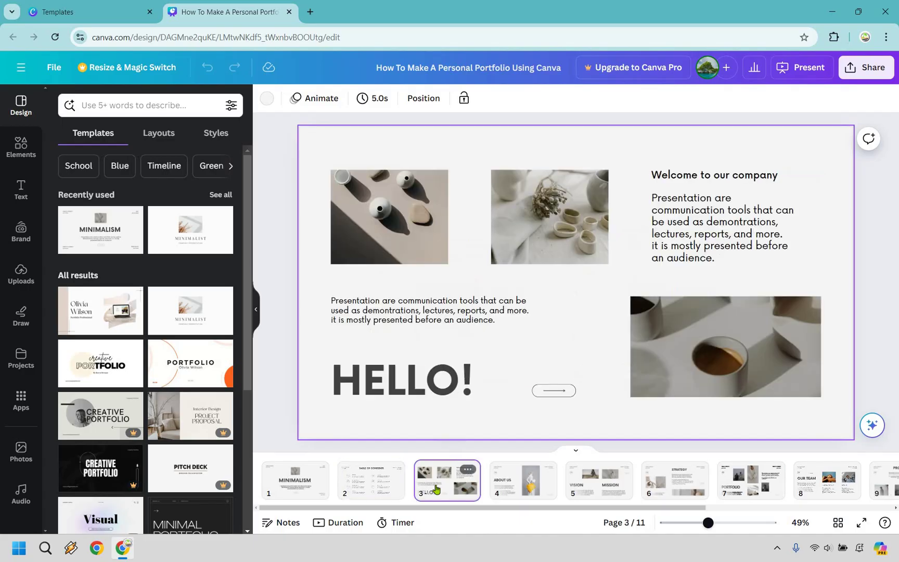
click(504, 469)
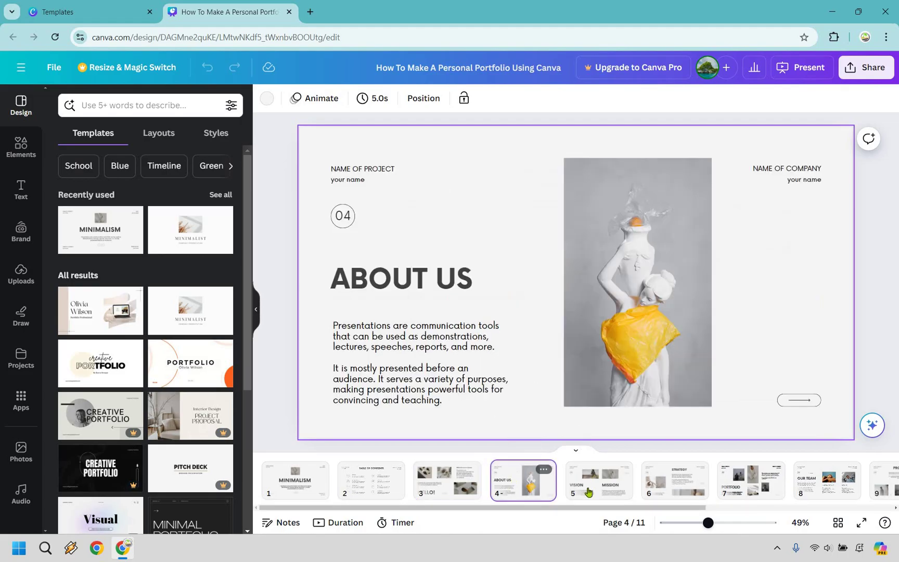
click(598, 477)
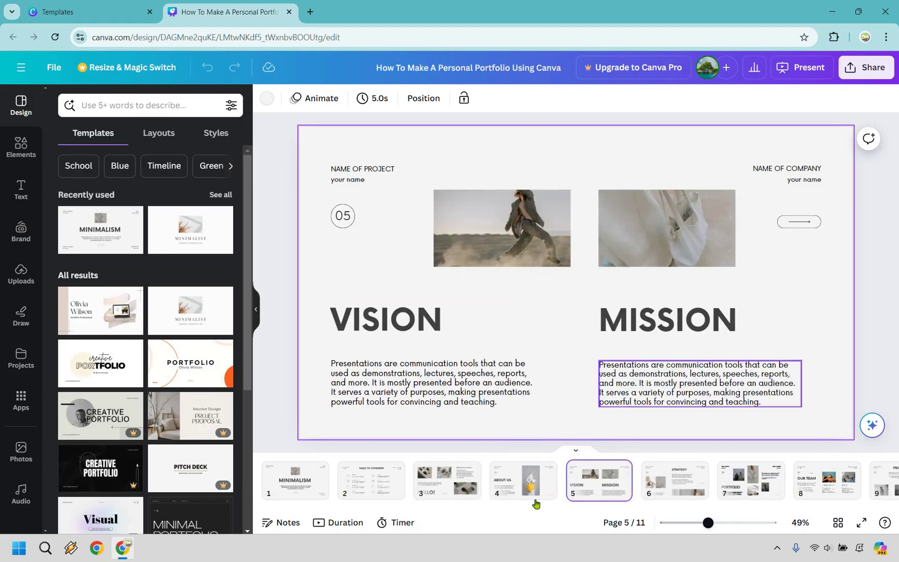
scroll(591, 506, right, 2)
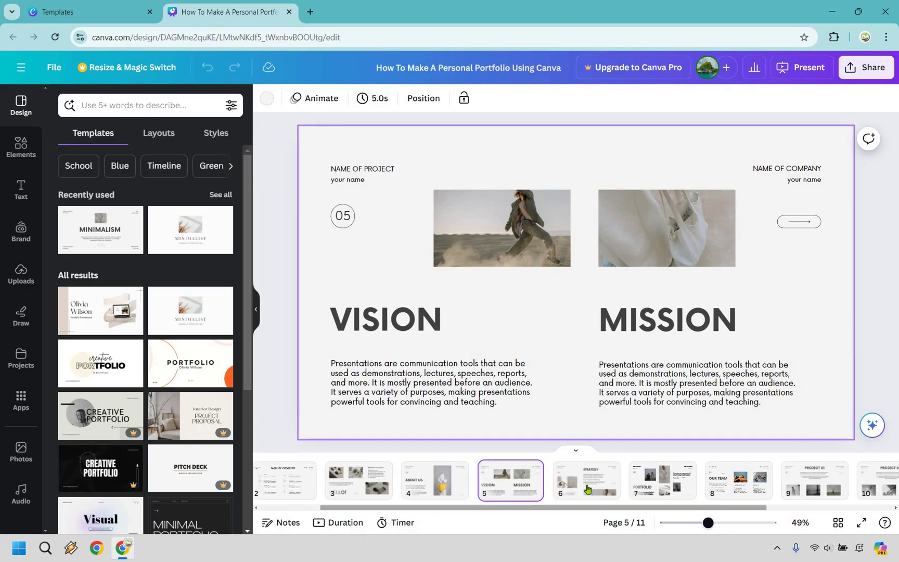
click(587, 489)
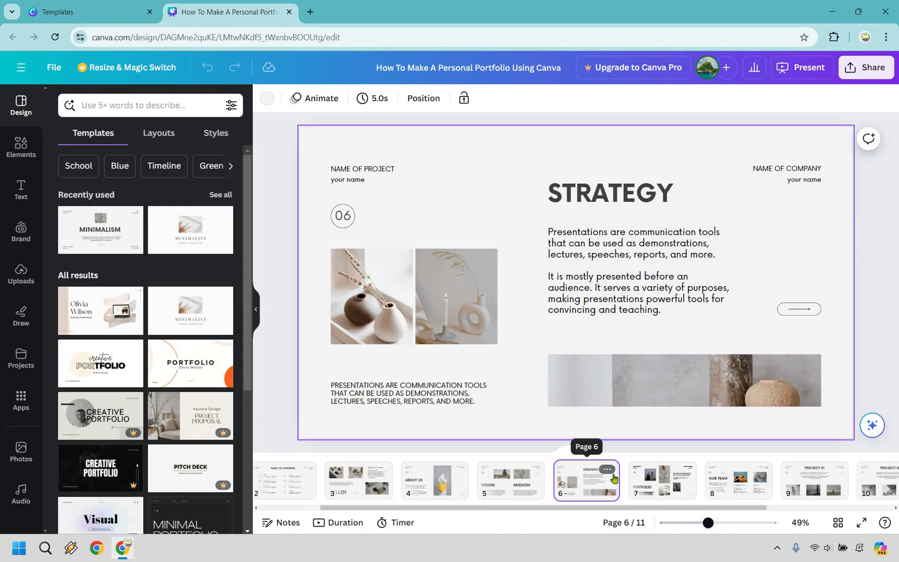
- Delete the STRATEGY, OUR TEAM and PROJECT 02 pages from the presentation
click(608, 471)
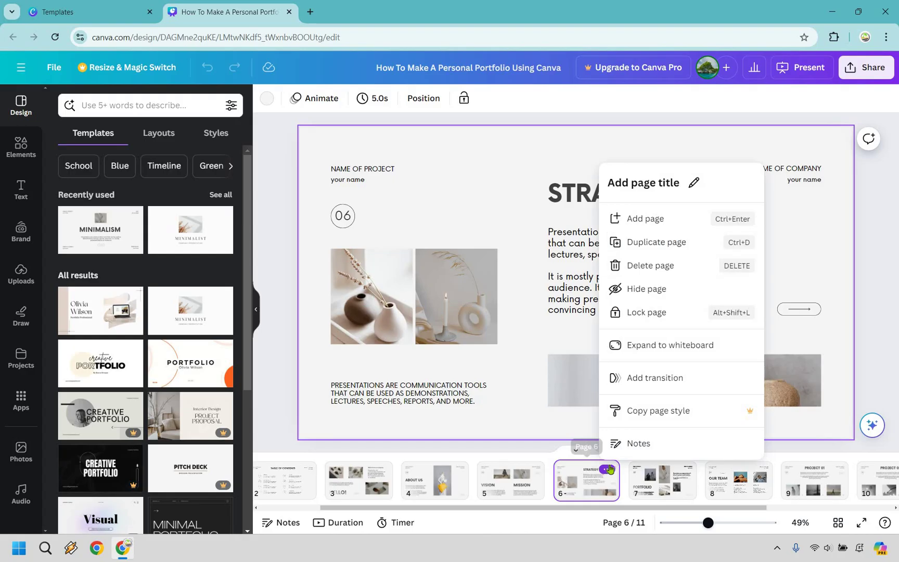
click(650, 267)
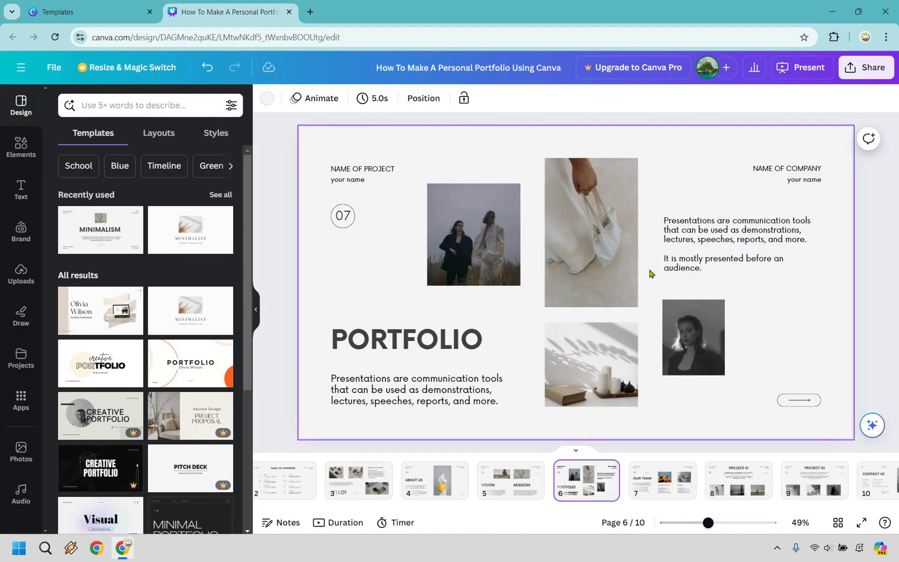
click(208, 68)
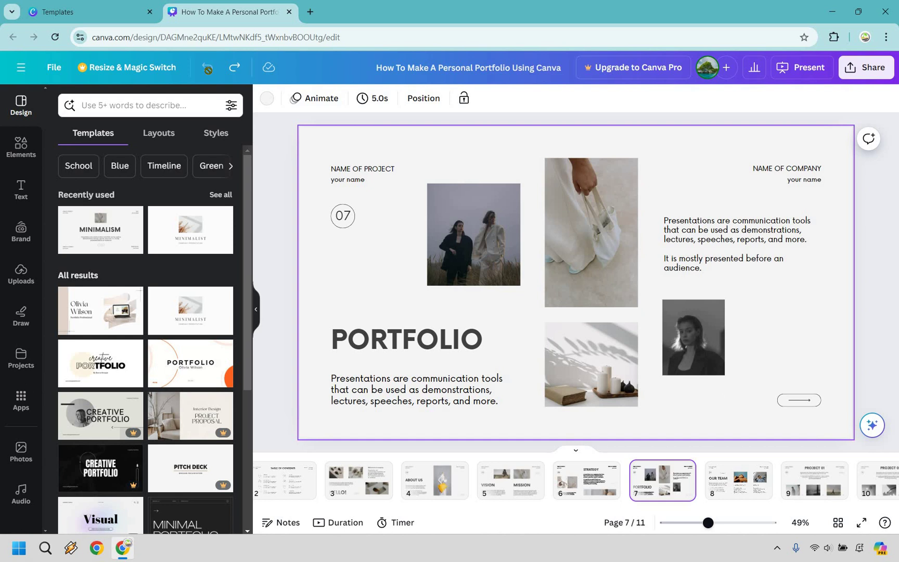
click(232, 69)
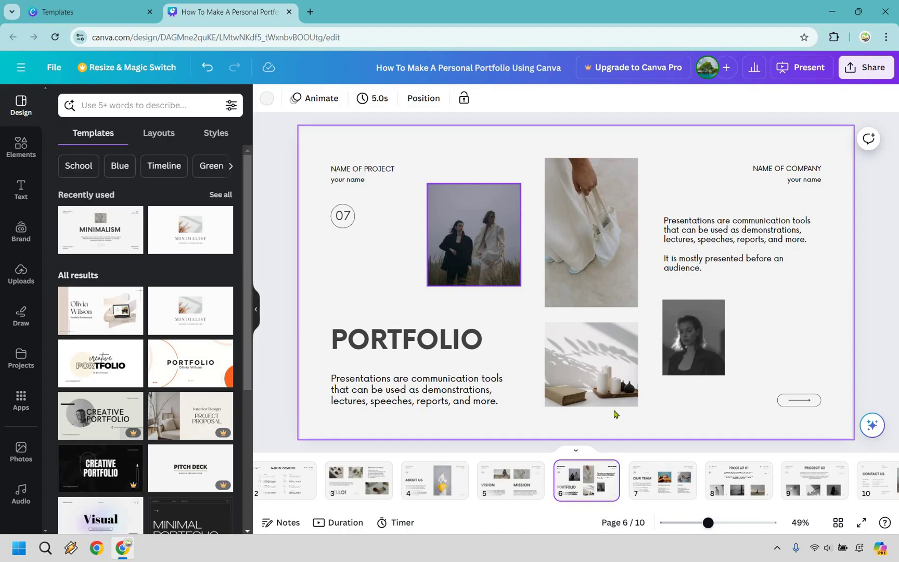
click(651, 490)
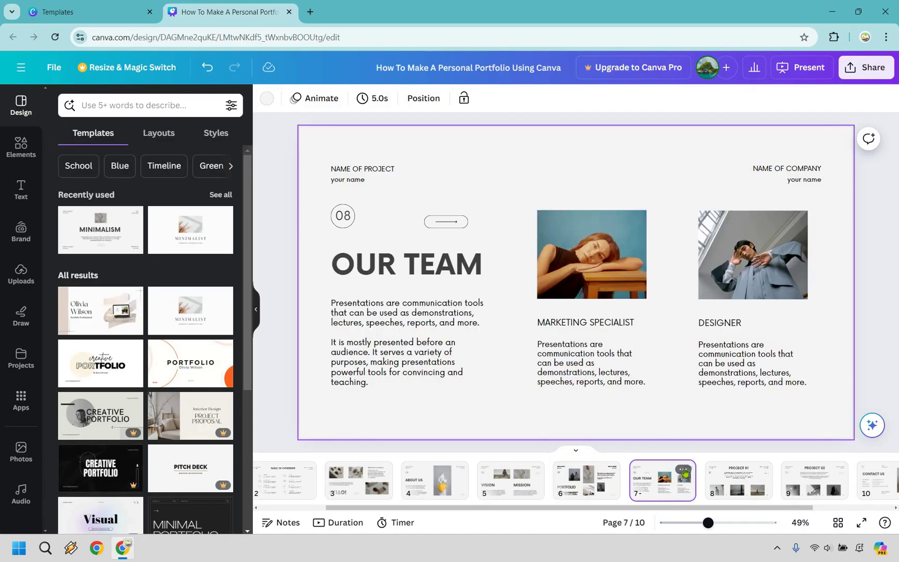
right_click(716, 268)
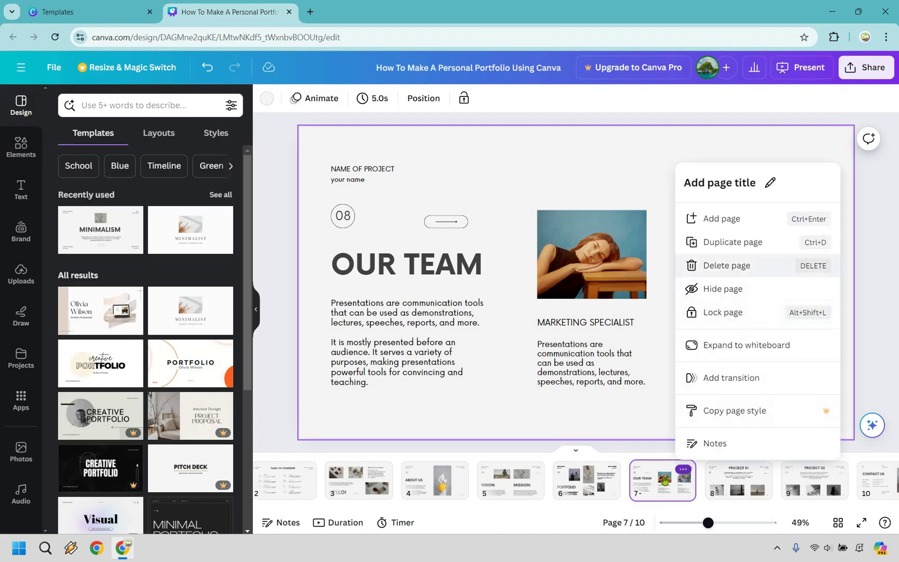
key(Delete)
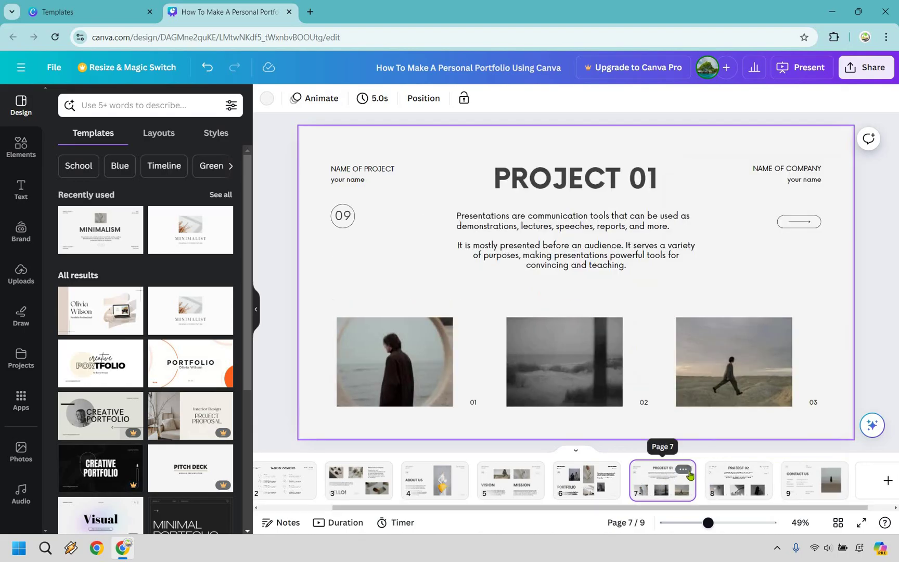
click(683, 471)
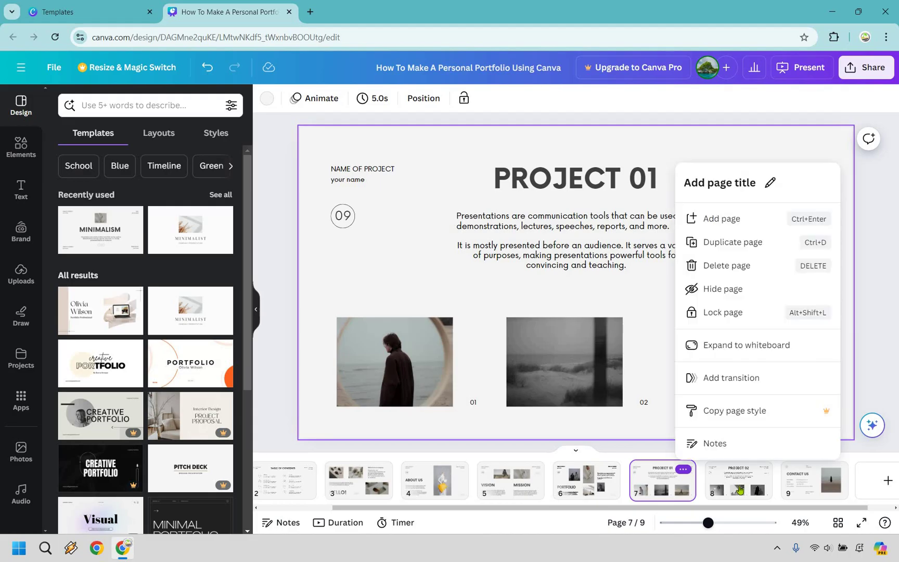
click(759, 473)
click(759, 470)
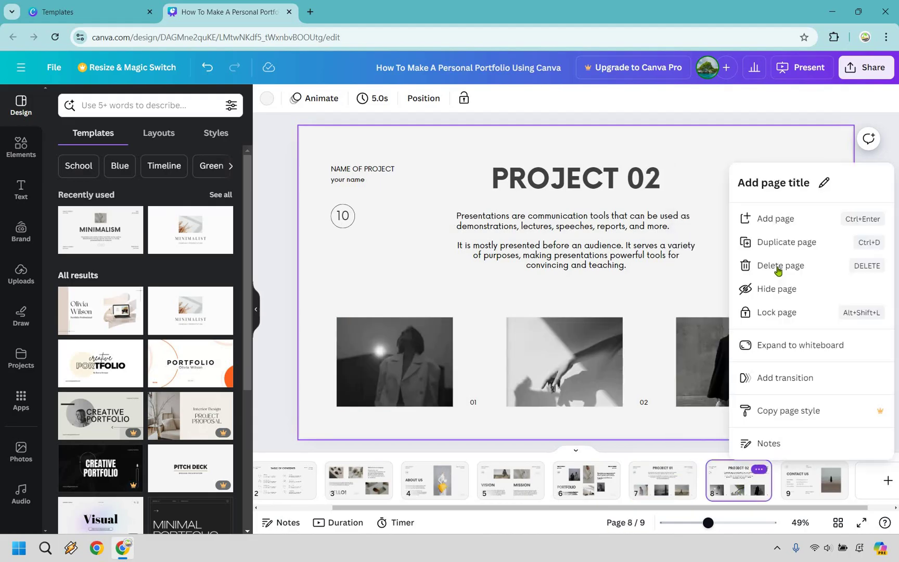
key(Delete)
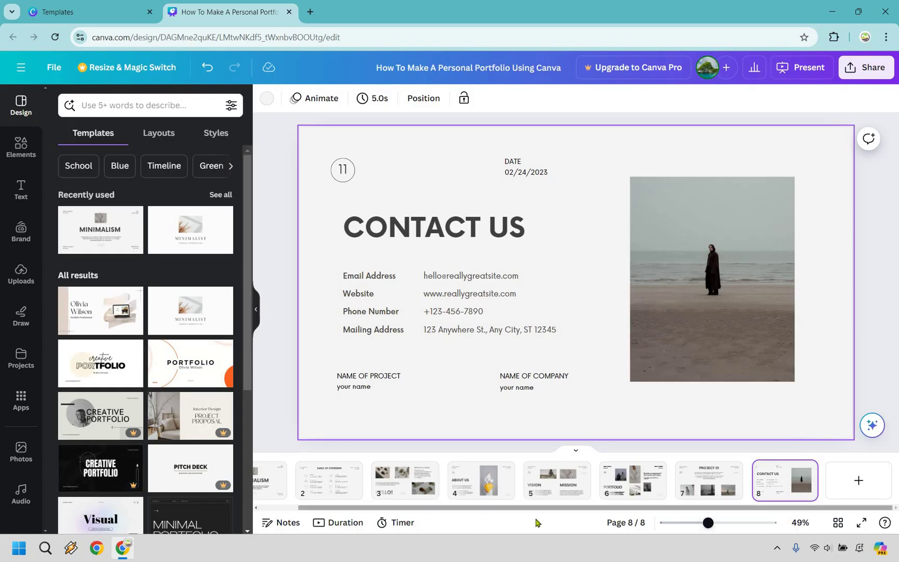
- Delete the Table of Contents page and return to the MINIMALISM title page
scroll(468, 484, up, 2)
click(367, 482)
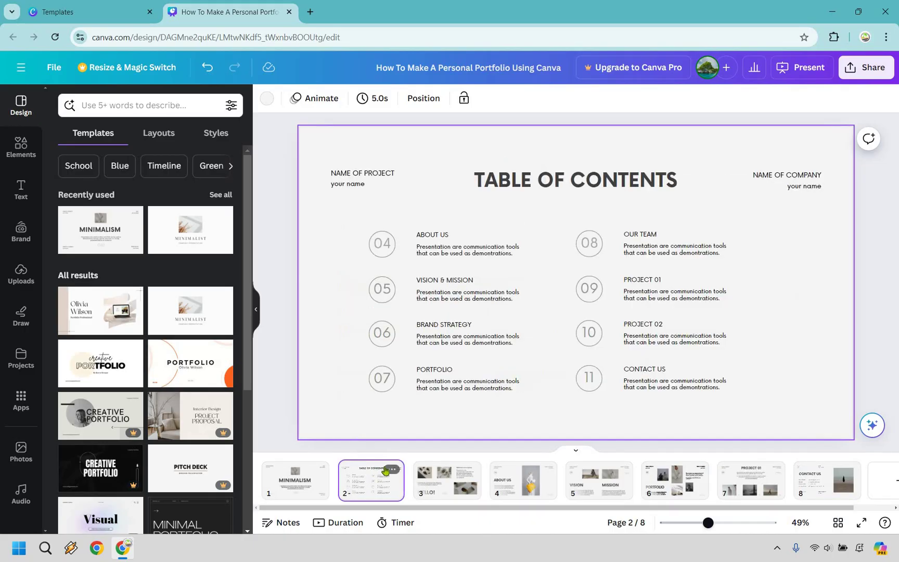
click(393, 471)
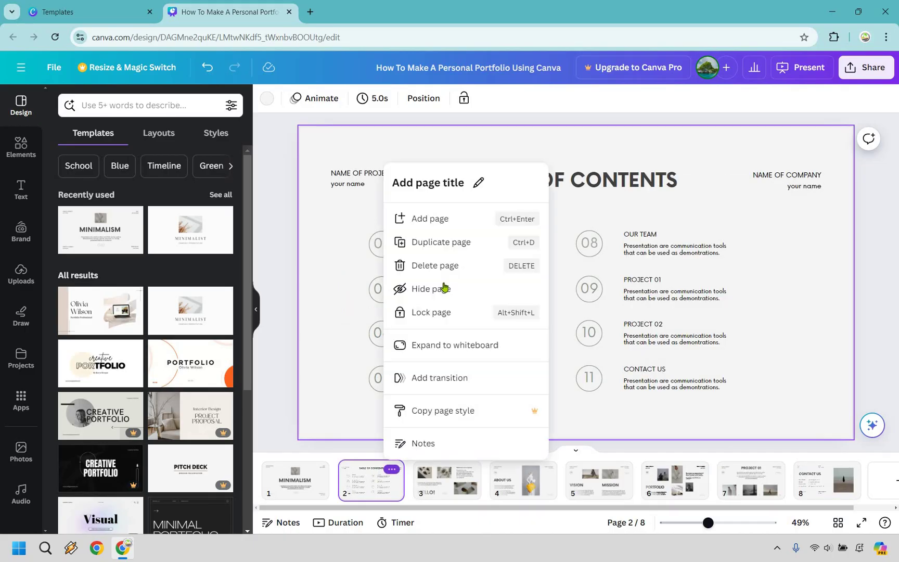
click(435, 266)
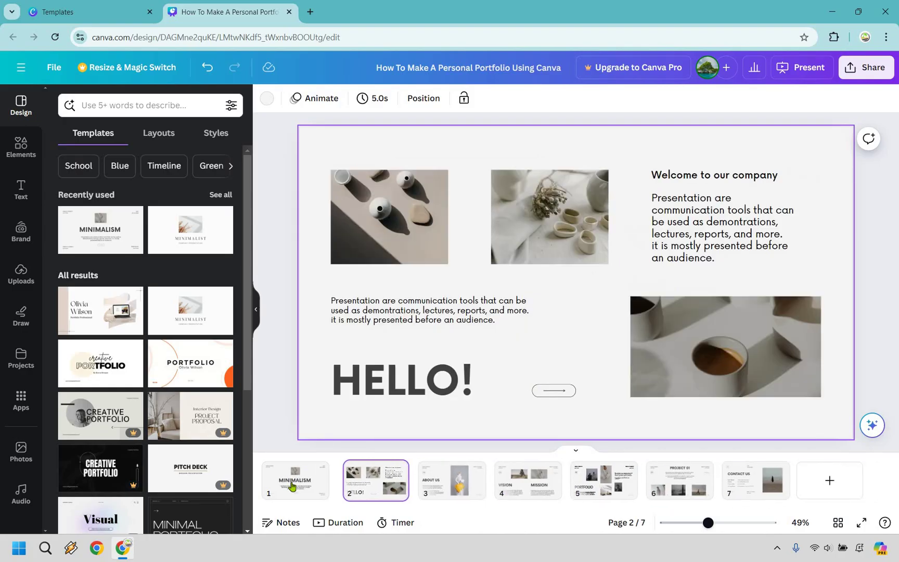
click(292, 486)
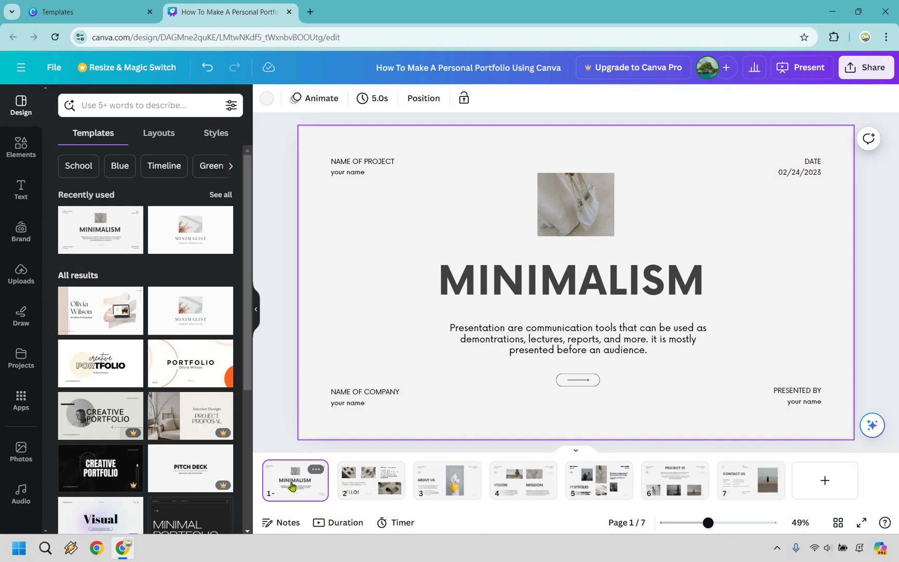
- Retitle the cover MARKETING ISLAND and widen the title box to fit one line
click(517, 282)
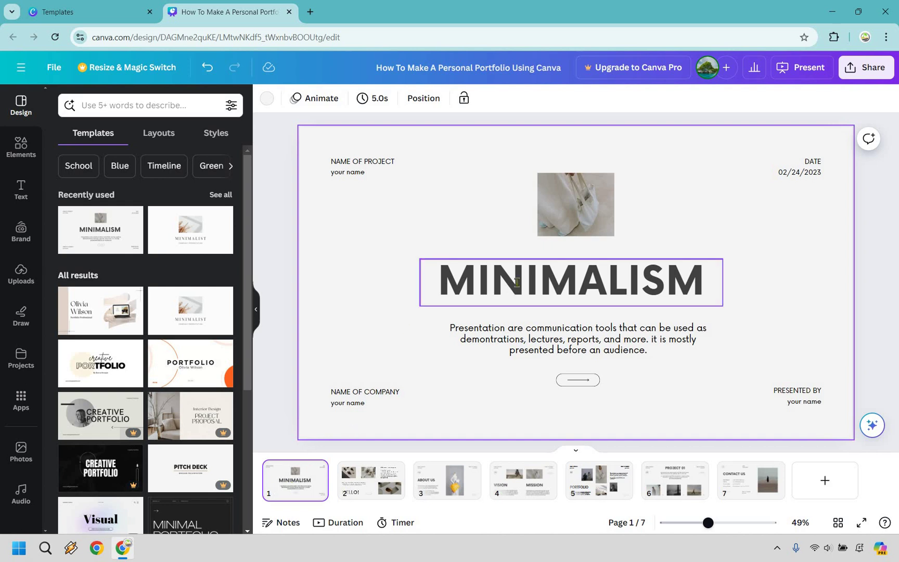
double_click(517, 283)
text(MARK)
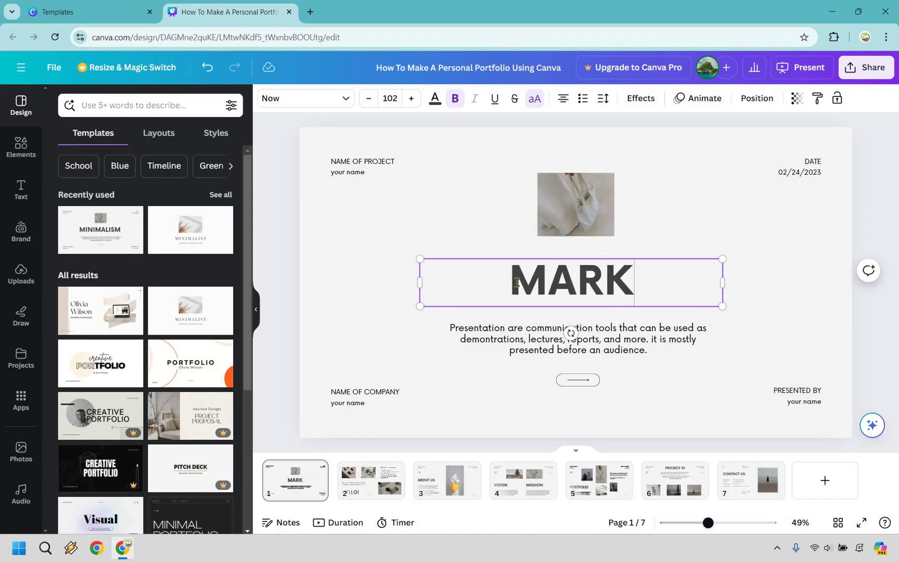
text(ETING ISLAND)
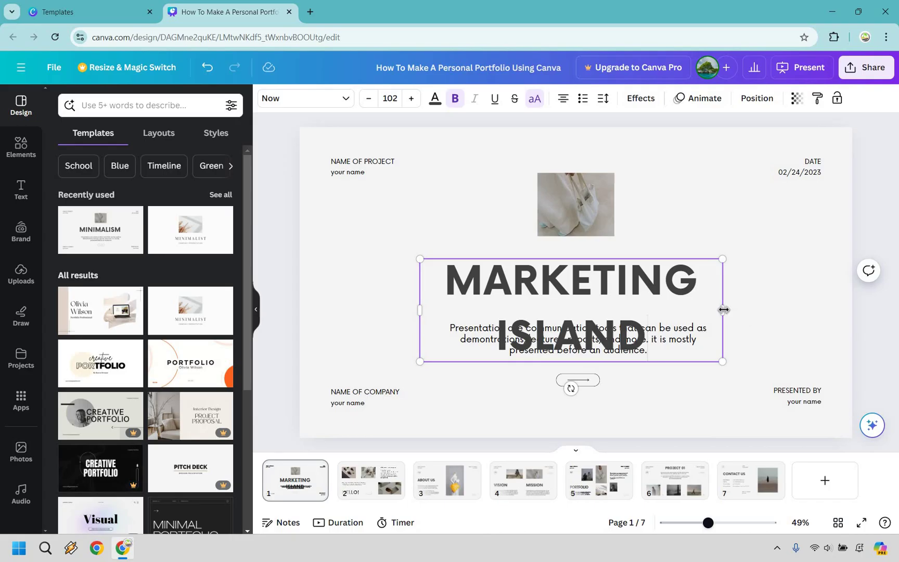
drag(836, 302, 852, 304)
drag(417, 283, 302, 274)
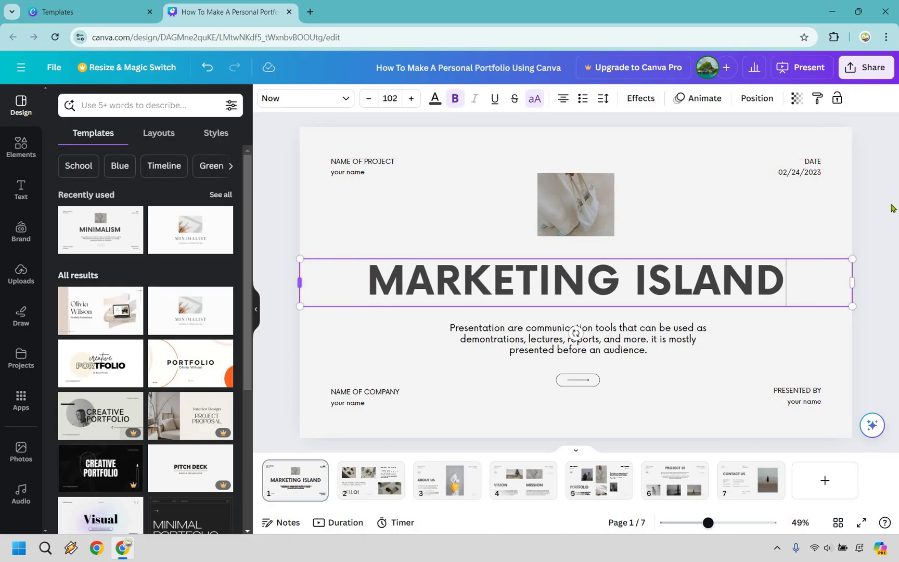
click(813, 165)
- Delete the DATE label and the 02/24/2023 date text from the cover
click(813, 164)
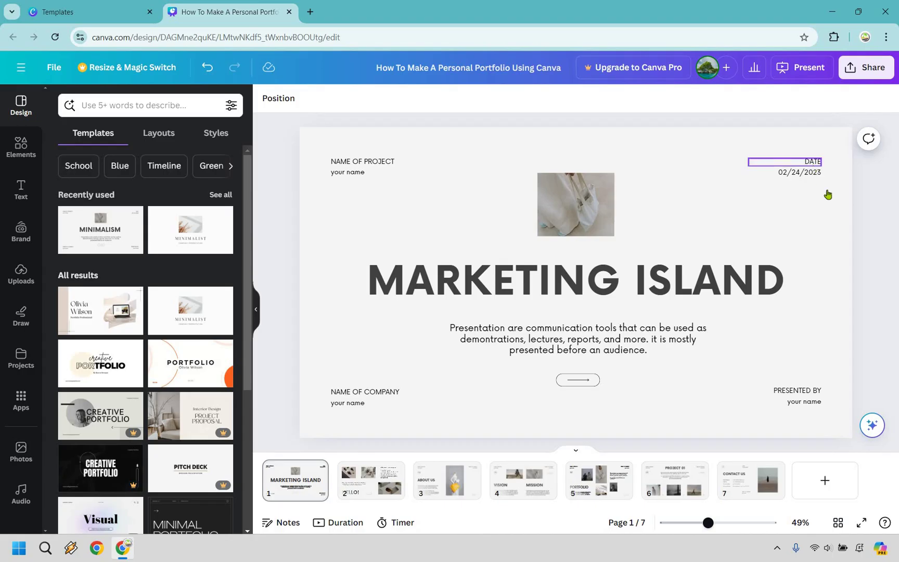
click(825, 195)
click(815, 171)
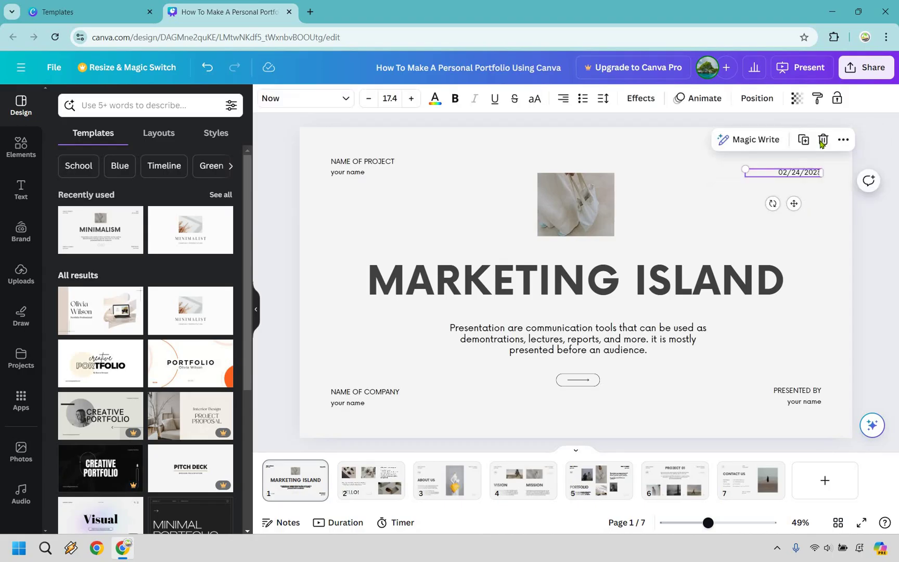
key(Delete)
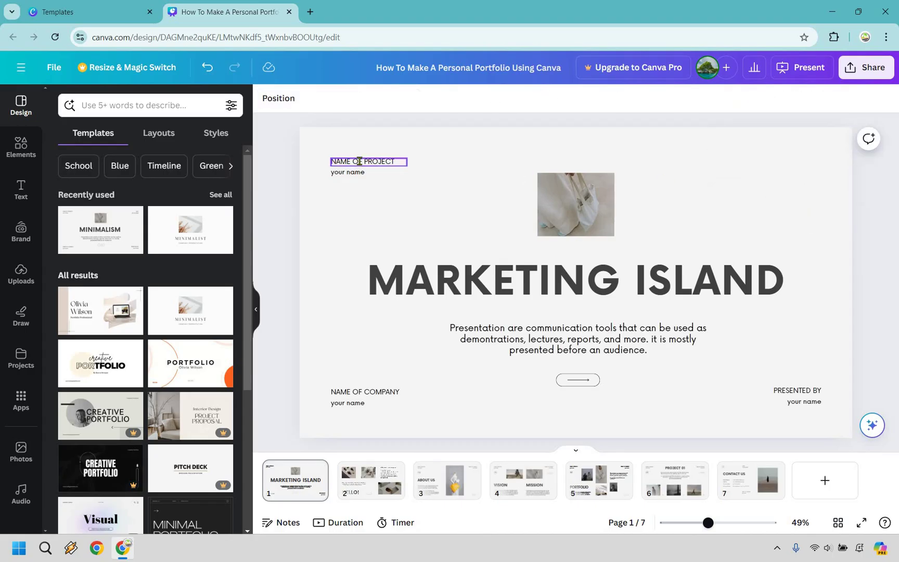
- Set the project name to MARKETING ISLAND and enter the author's name beneath it
click(360, 161)
click(360, 161)
text(MARKETING ISLAND)
double_click(346, 173)
text(James Canza)
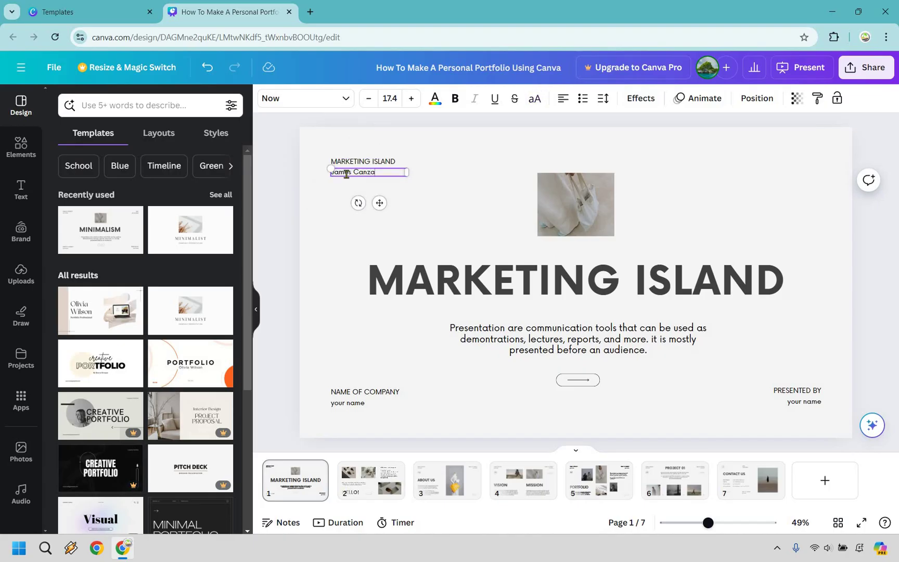
text(nella)
- Remove the PRESENTED BY credit and replace the description paragraph with 'Personal Portfolio'
click(367, 394)
click(346, 410)
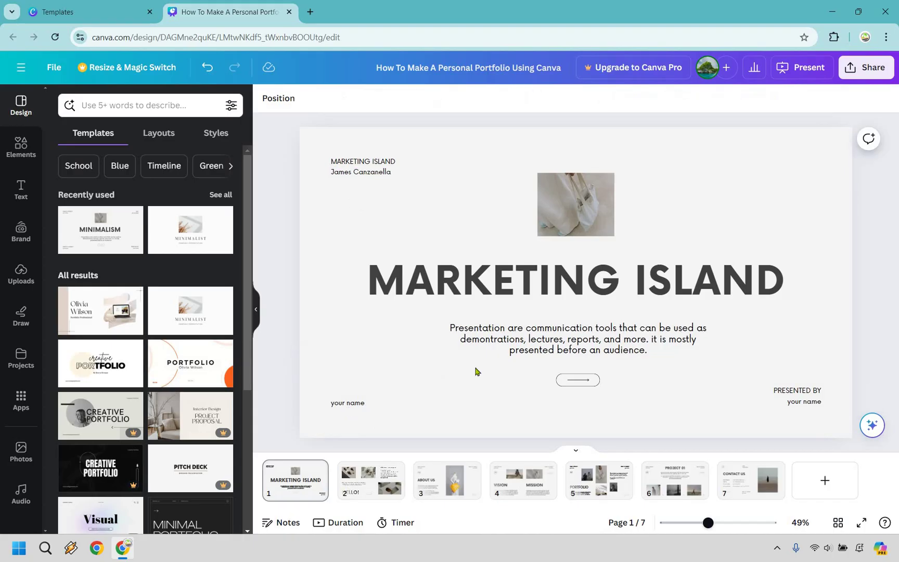
click(812, 403)
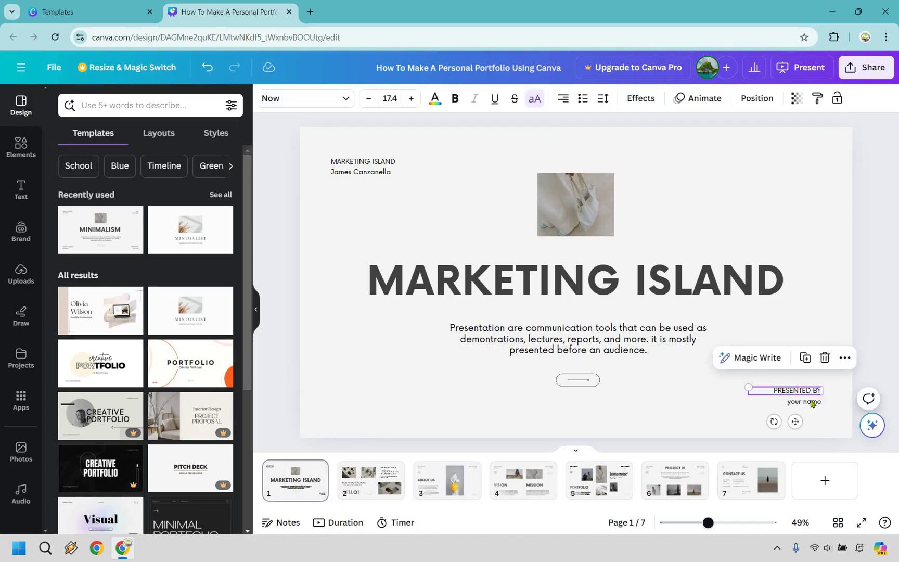
key(Delete)
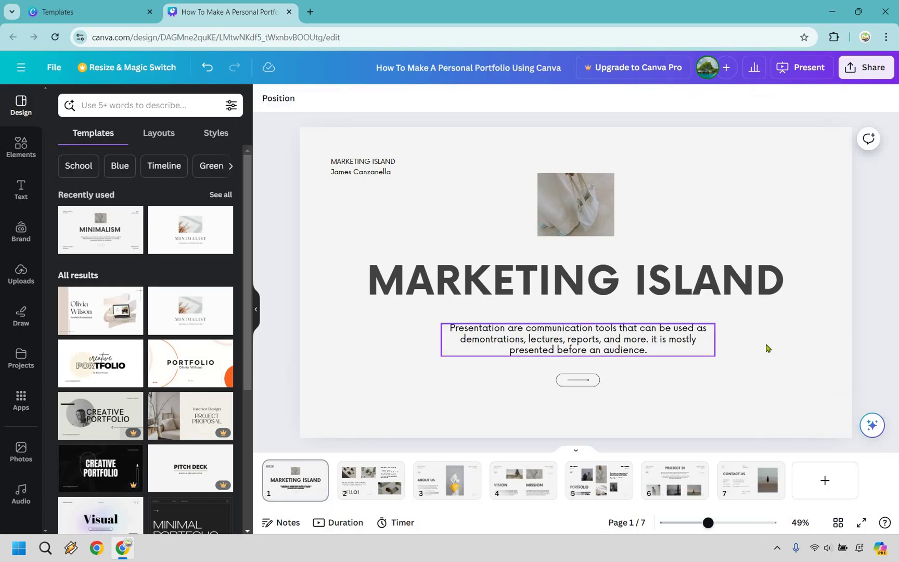
click(652, 340)
click(651, 341)
text(Per)
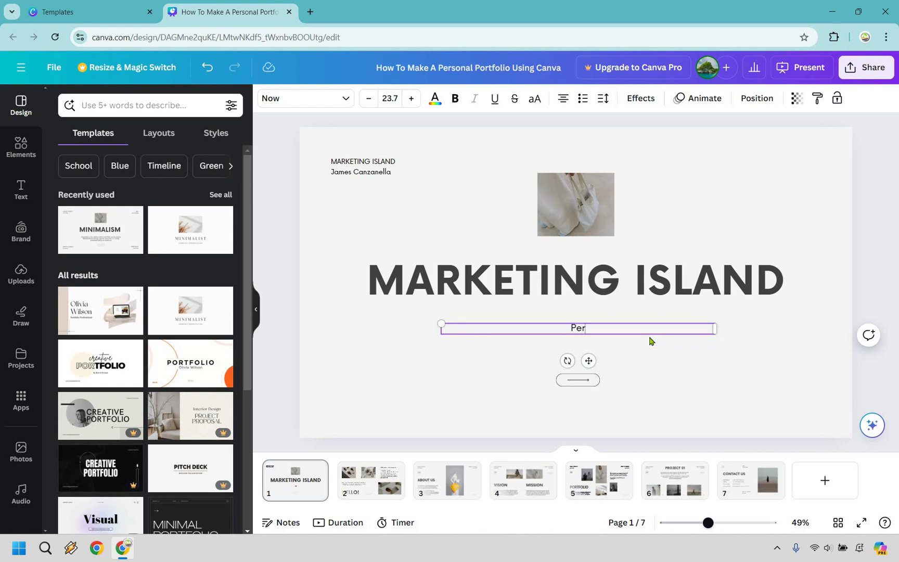
text(sonal Portfolio)
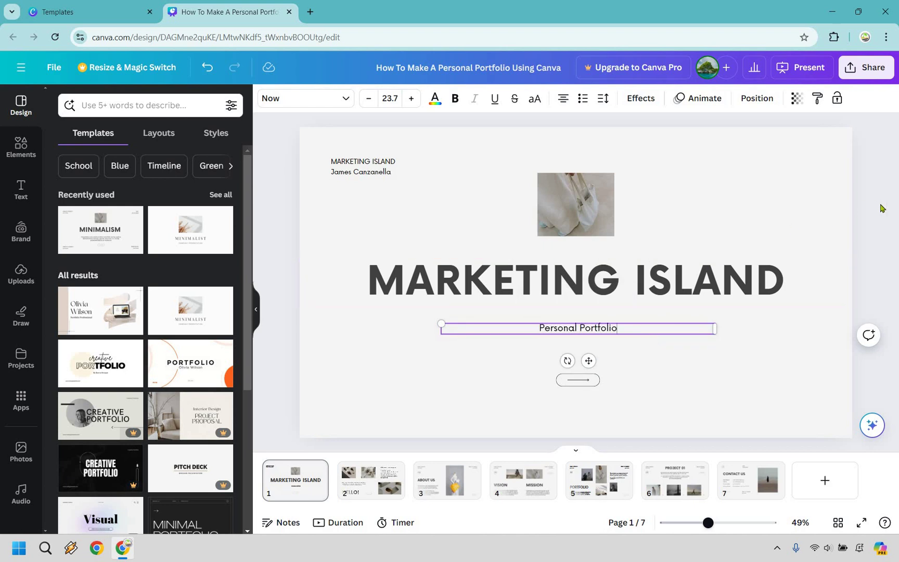
key(Escape)
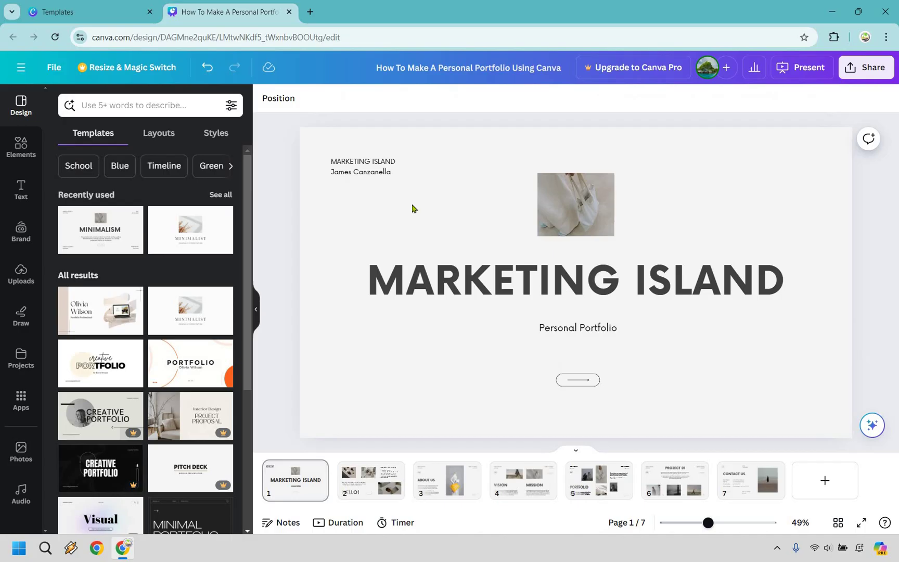
- Replace the cover's tote-bag photo with the uploaded tropical island beach image
click(21, 272)
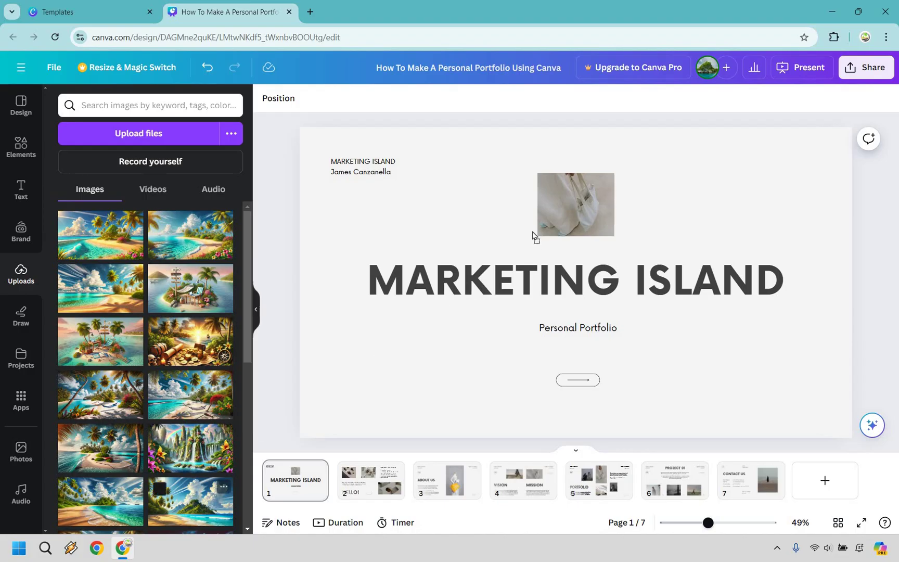
drag(190, 501, 576, 208)
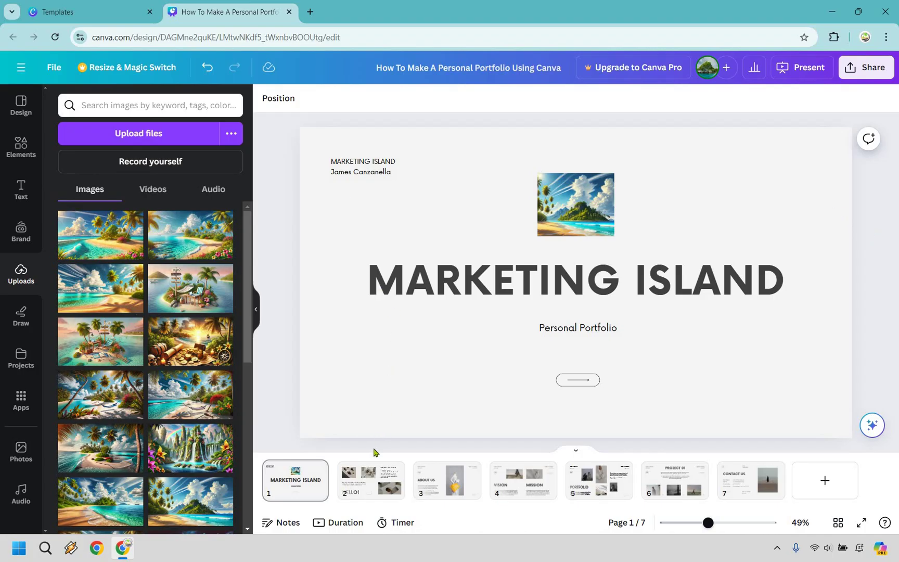
- On page 3, change the ABOUT US heading to ABOUT ME and widen it onto one line
click(366, 484)
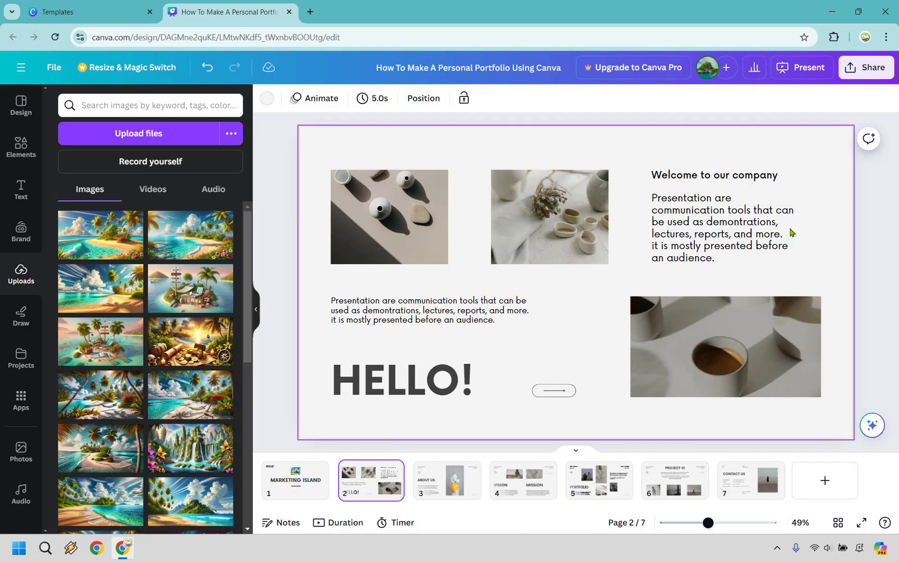
click(439, 496)
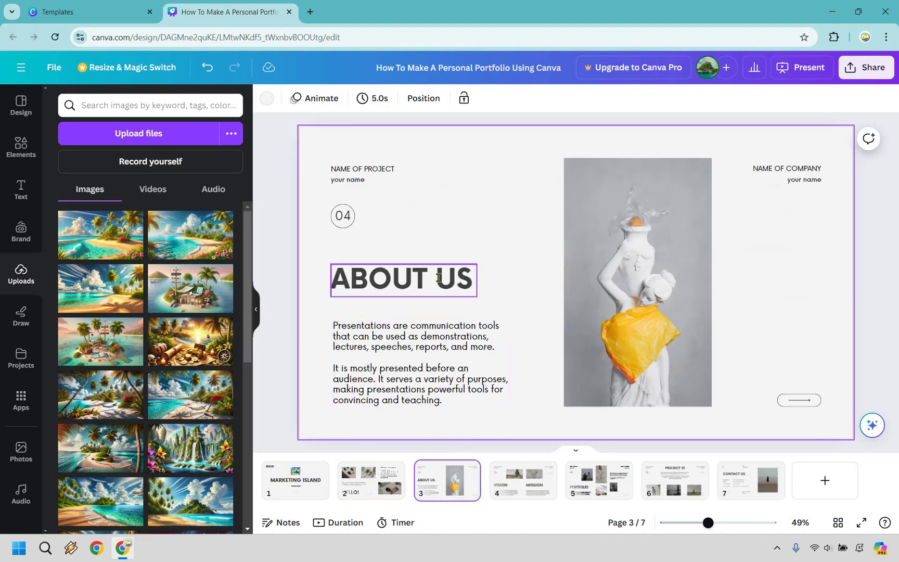
click(455, 286)
double_click(452, 284)
click(468, 281)
double_click(467, 281)
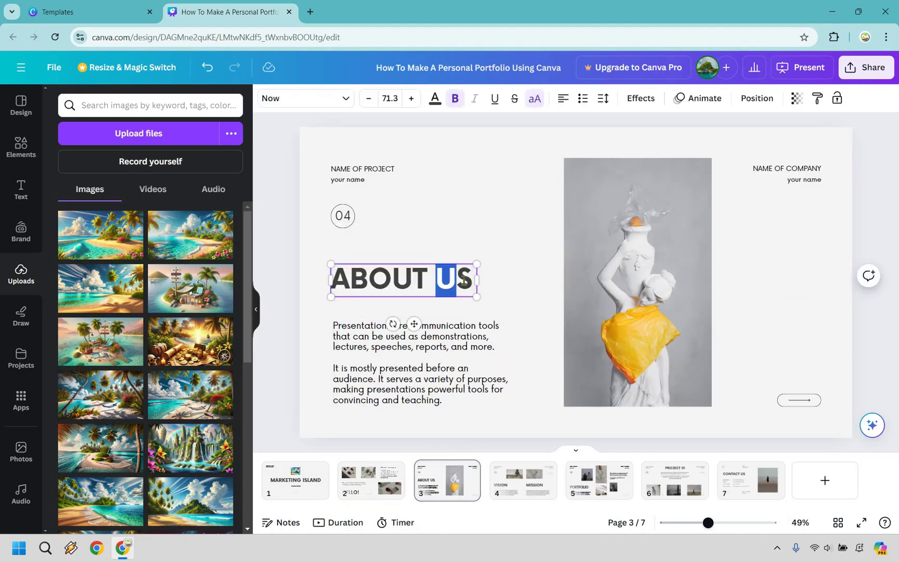
text(ME)
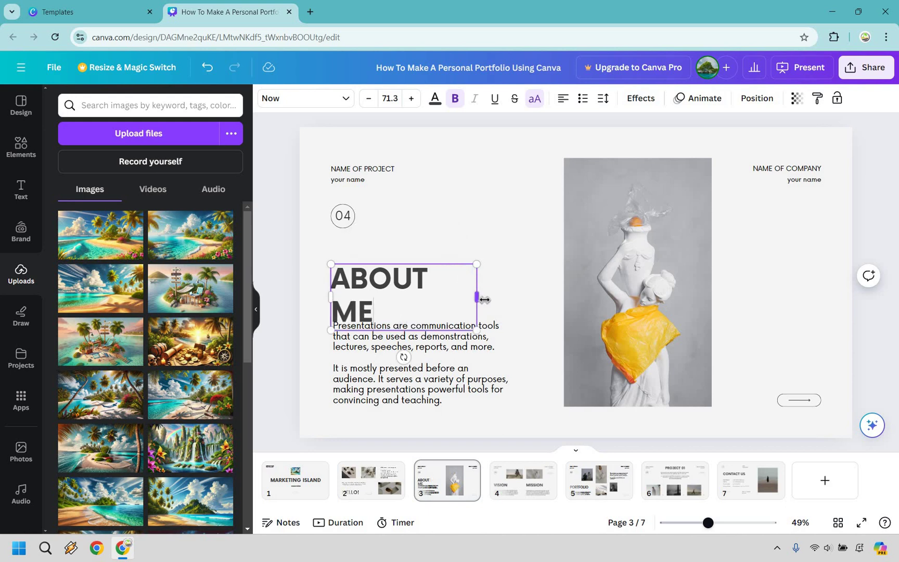
drag(484, 299, 491, 299)
click(541, 291)
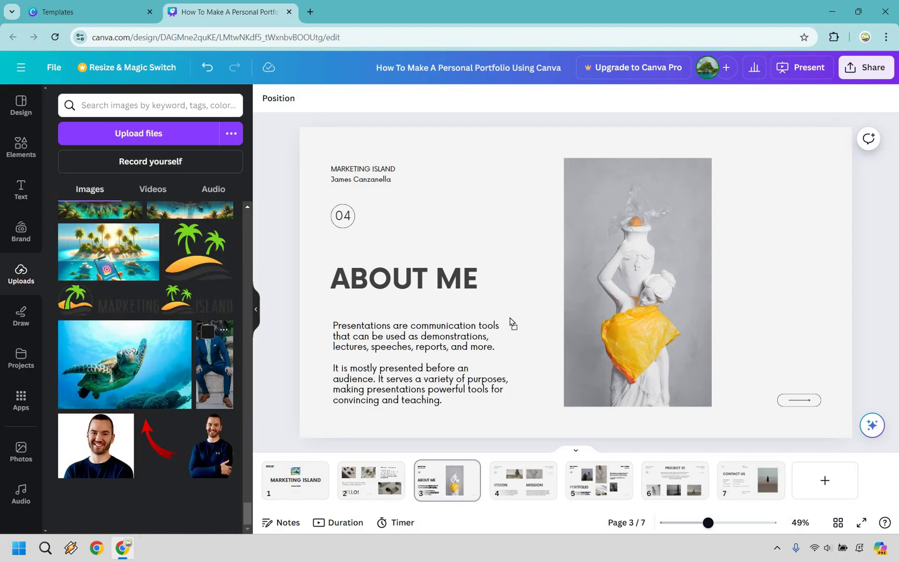
- Fill the About Me frame with the blue-suited man photo, cropped to show his face
drag(510, 321, 640, 269)
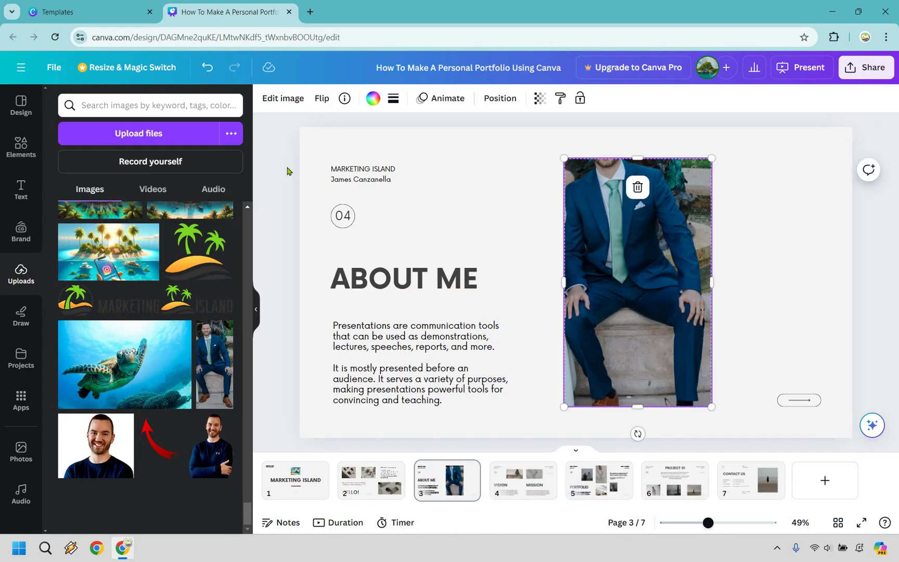
click(285, 100)
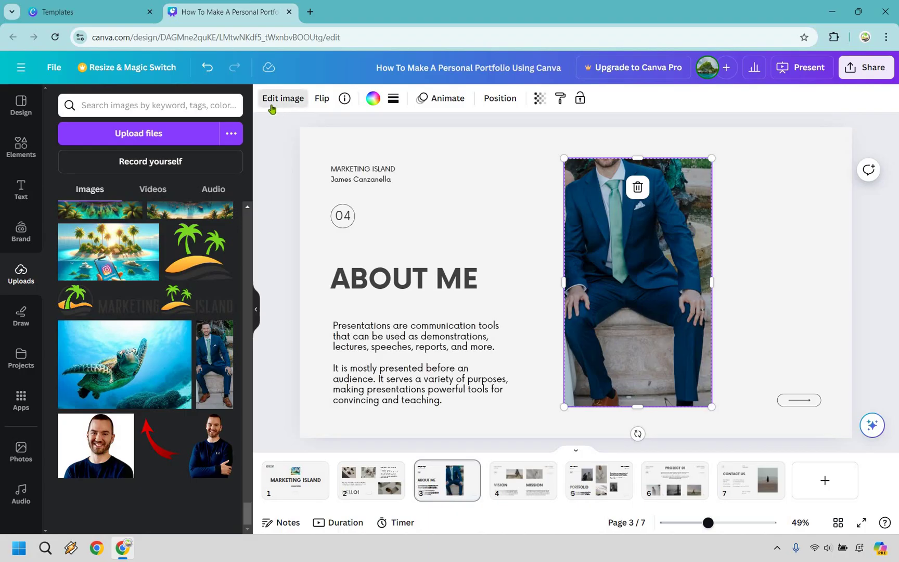
click(220, 102)
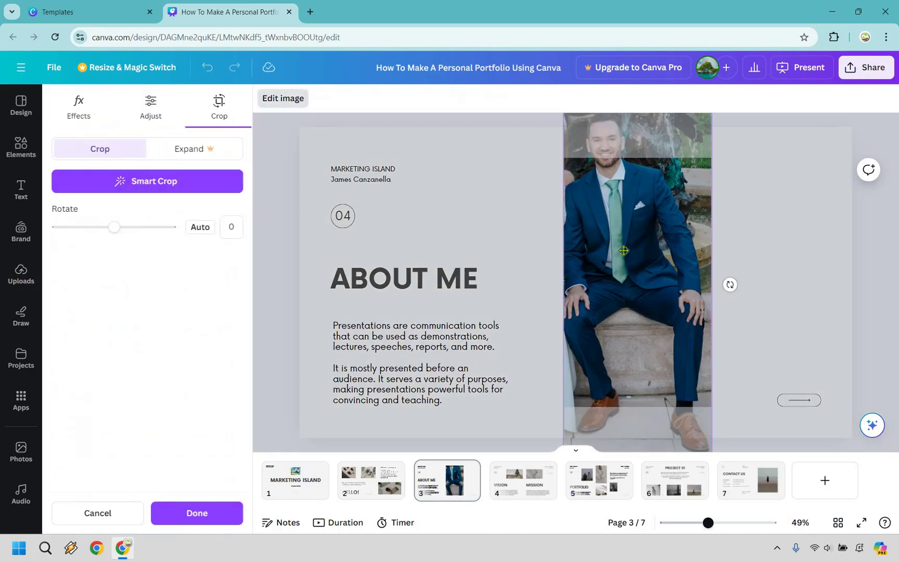
drag(625, 259, 625, 278)
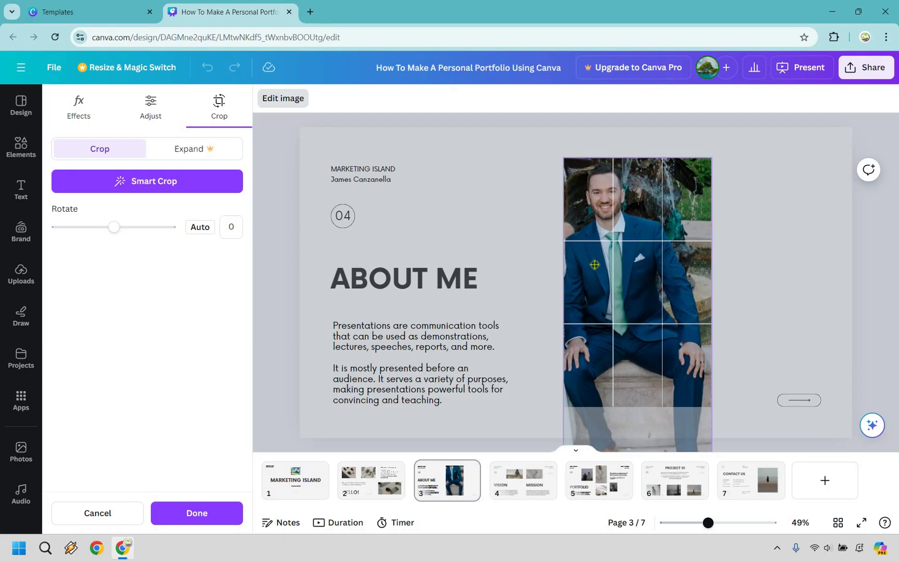
click(197, 513)
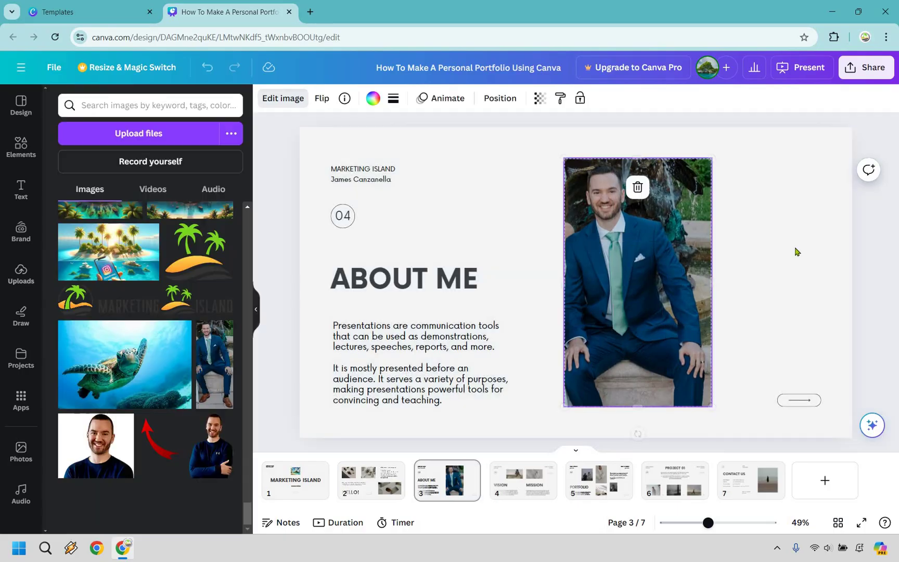
key(Escape)
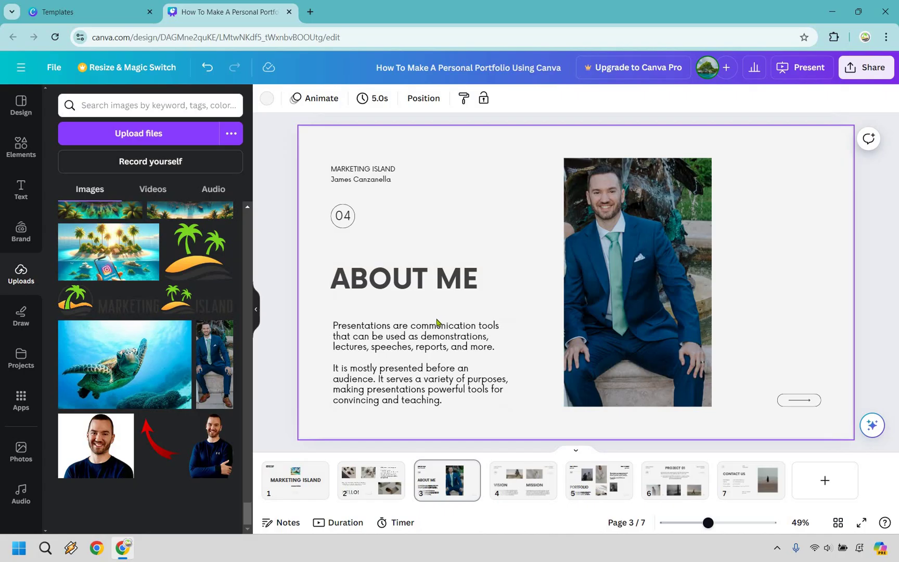
- Drop the uploaded portrait of the man into page 2's second photo frame and crop it to his face
click(362, 489)
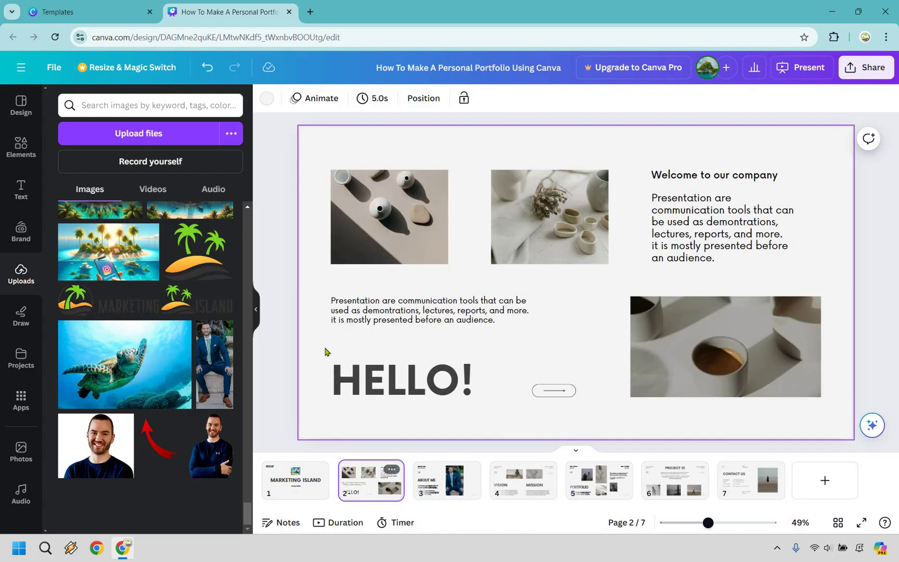
mouse_move(207, 456)
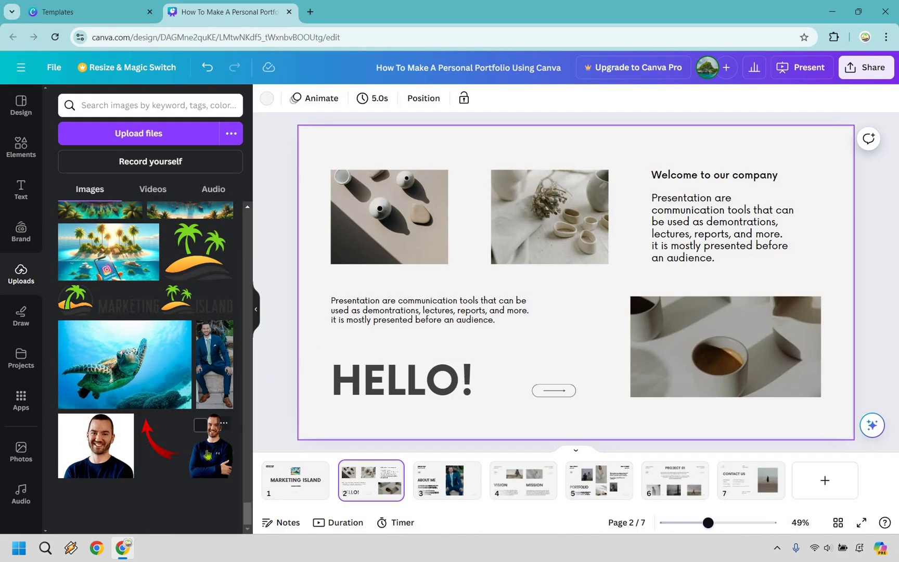
drag(207, 455, 548, 231)
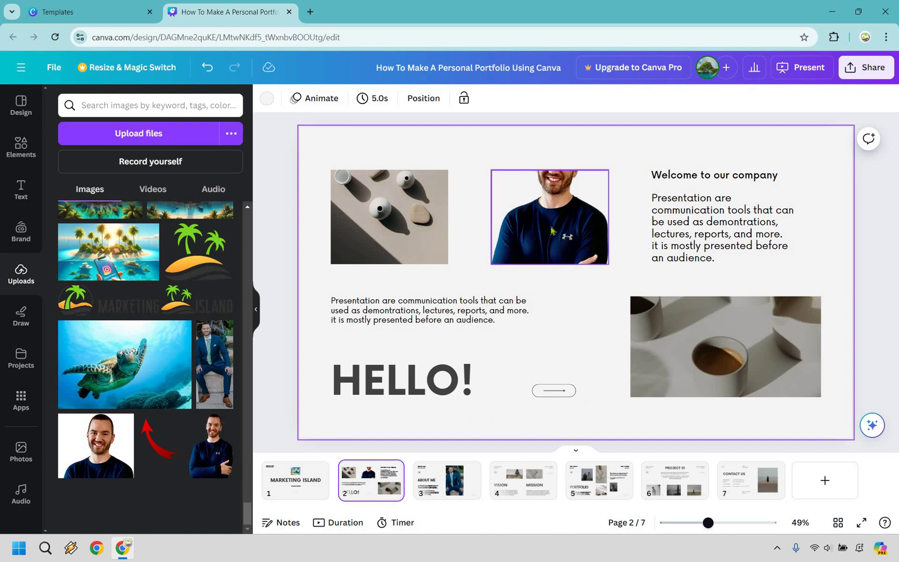
click(551, 231)
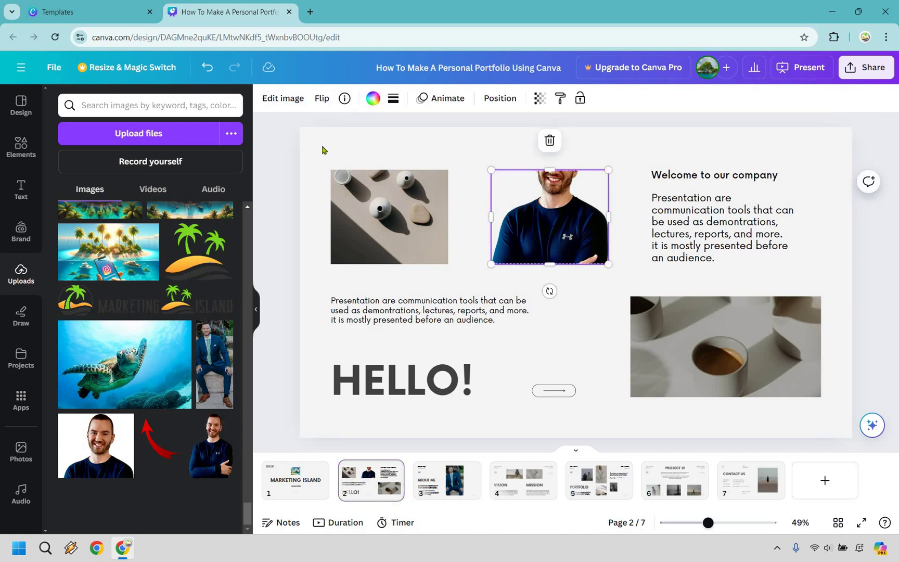
click(285, 106)
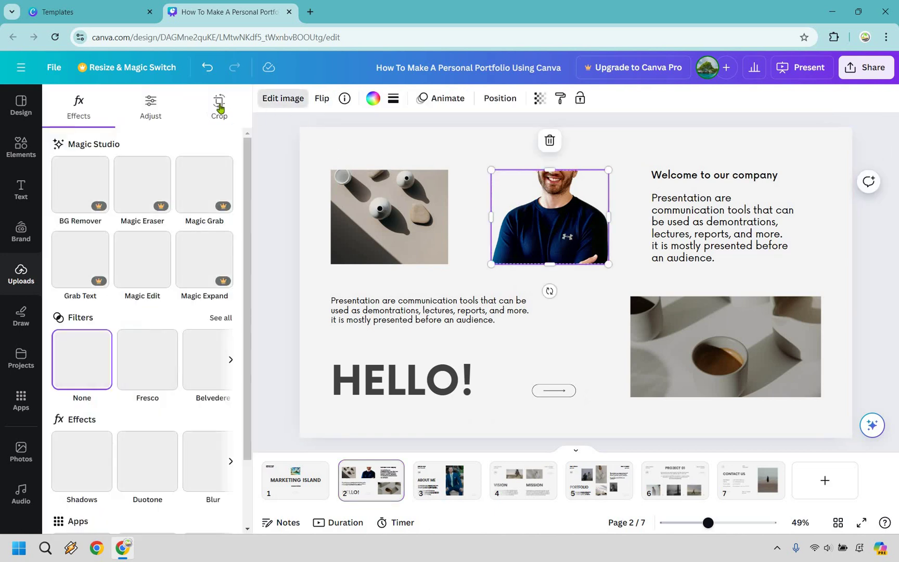
double_click(508, 183)
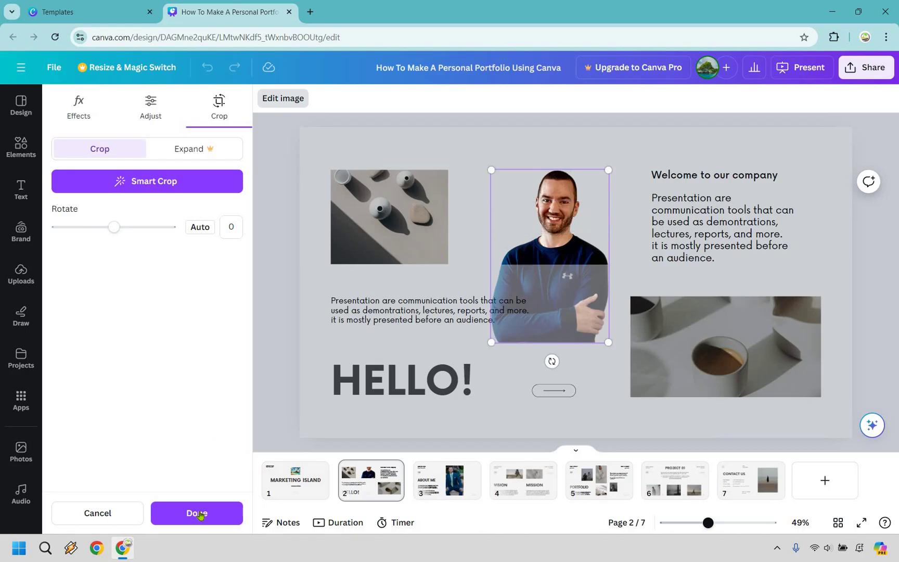
key(Return)
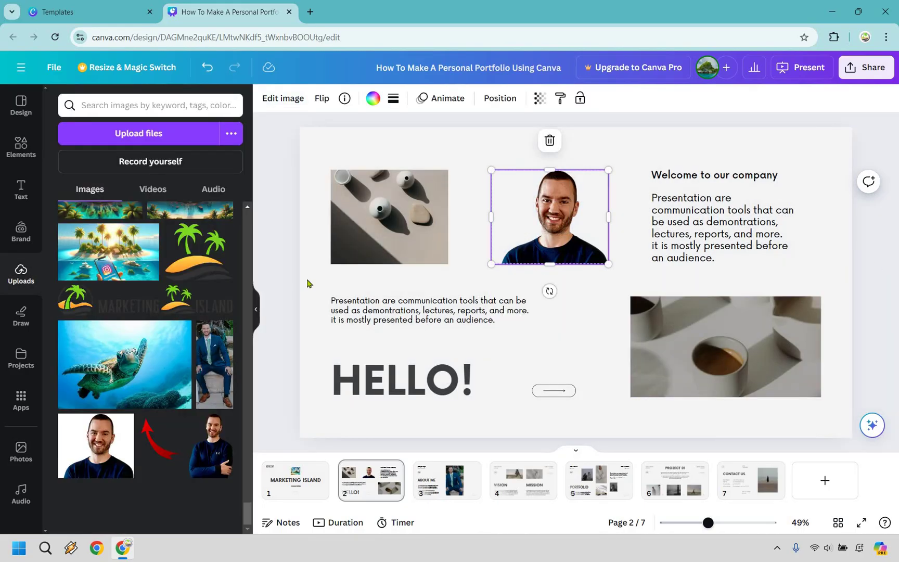
click(308, 284)
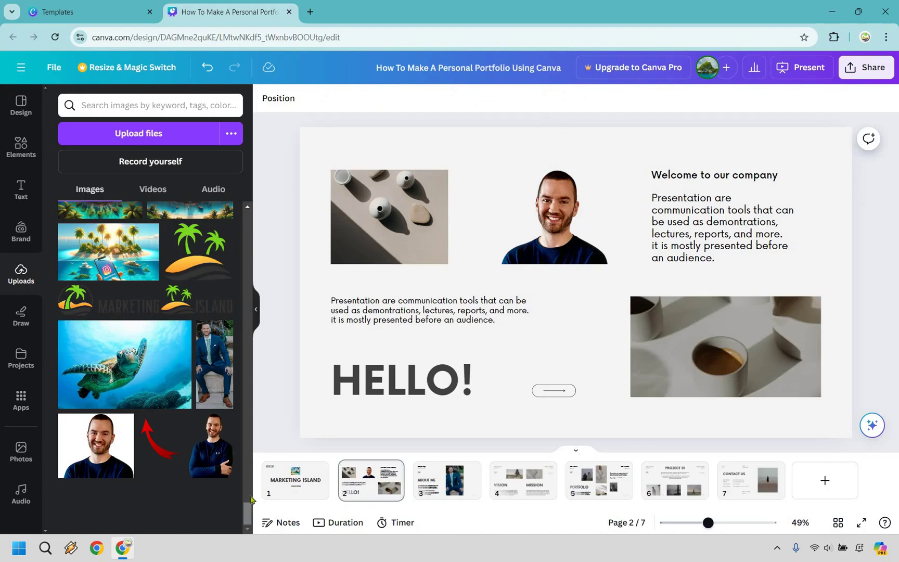
- Replace the stones photo on the HELLO! page with the waterfall image
scroll(245, 208, up, 5)
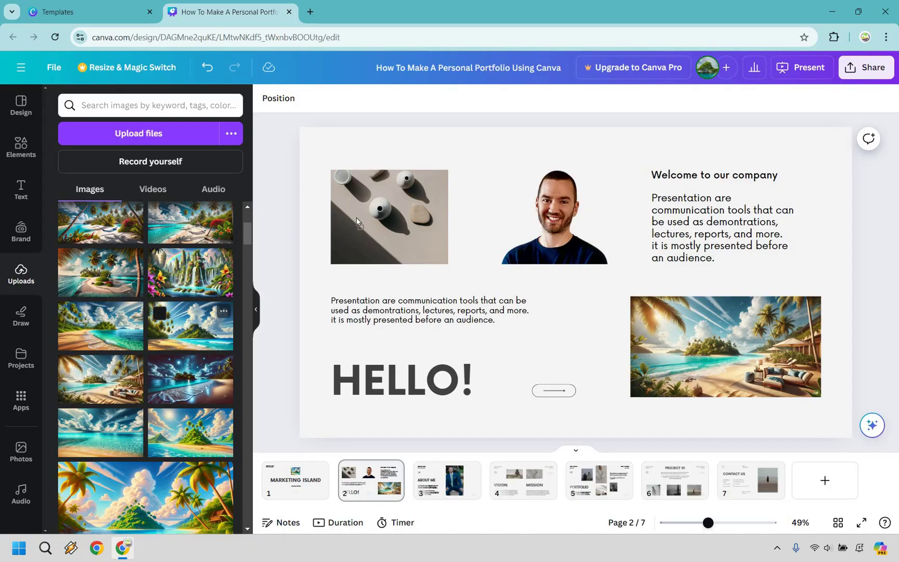
mouse_move(190, 272)
mouse_down()
mouse_move(896, 241)
mouse_move(390, 217)
mouse_up()
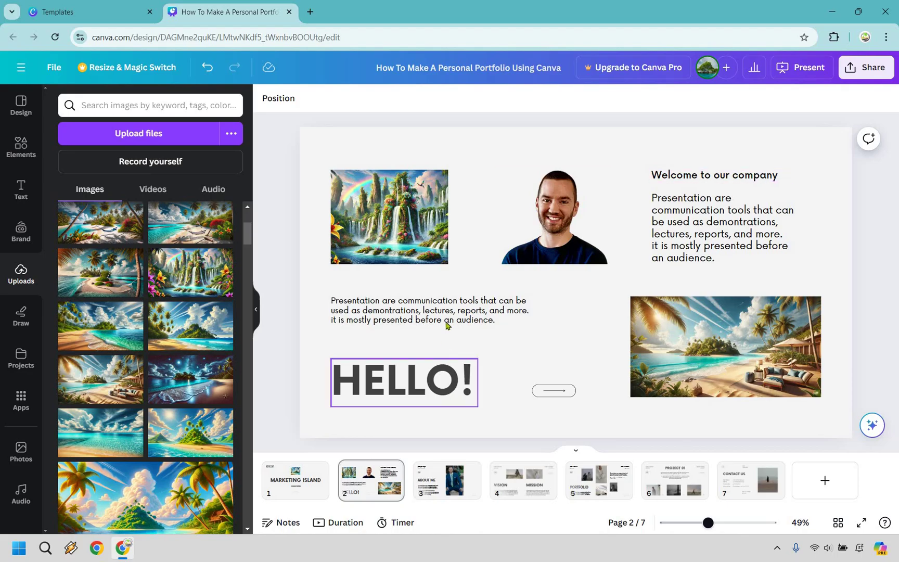
click(447, 480)
click(371, 480)
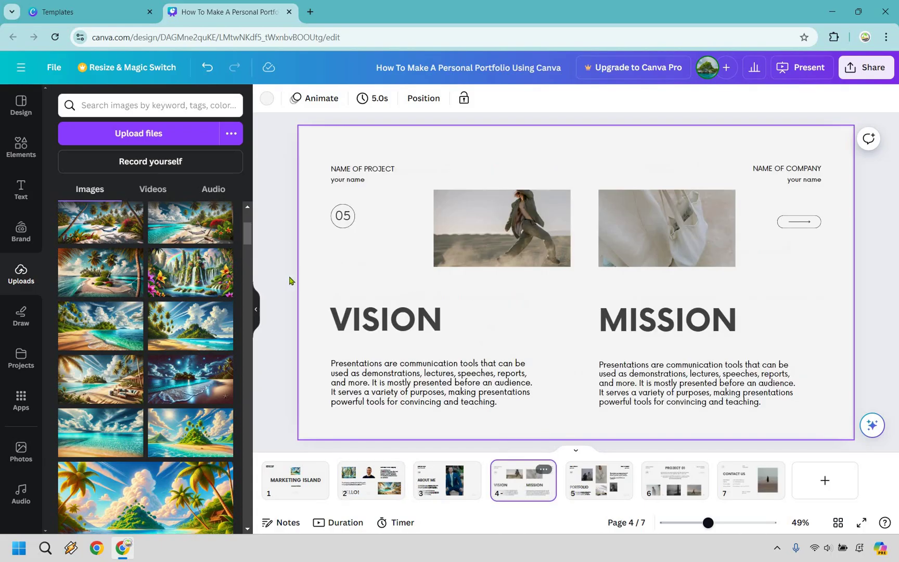
- Retitle the Vision/Mission header to 'MARKETING ISLAND' and replace the name placeholder with the author's name
scroll(179, 282, down, 5)
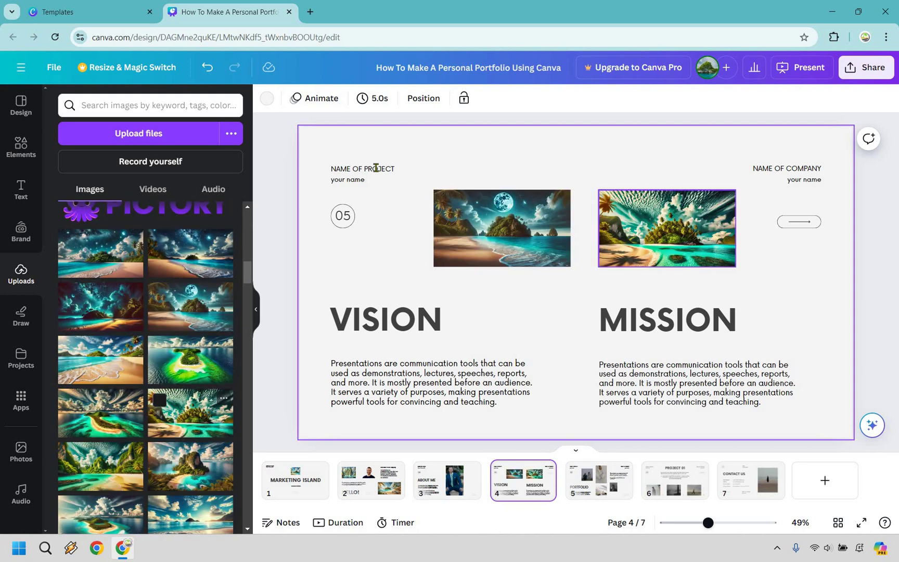
double_click(377, 168)
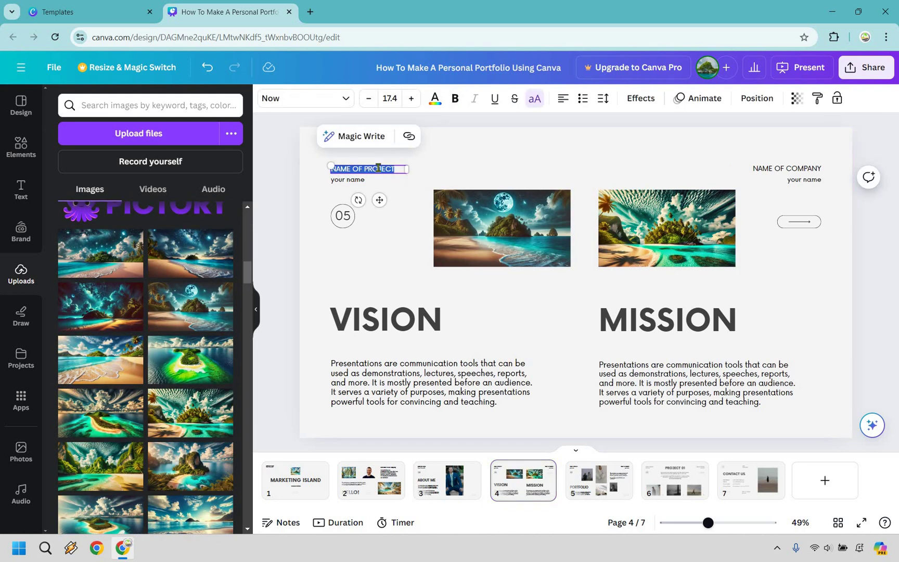
text(MARKETIN)
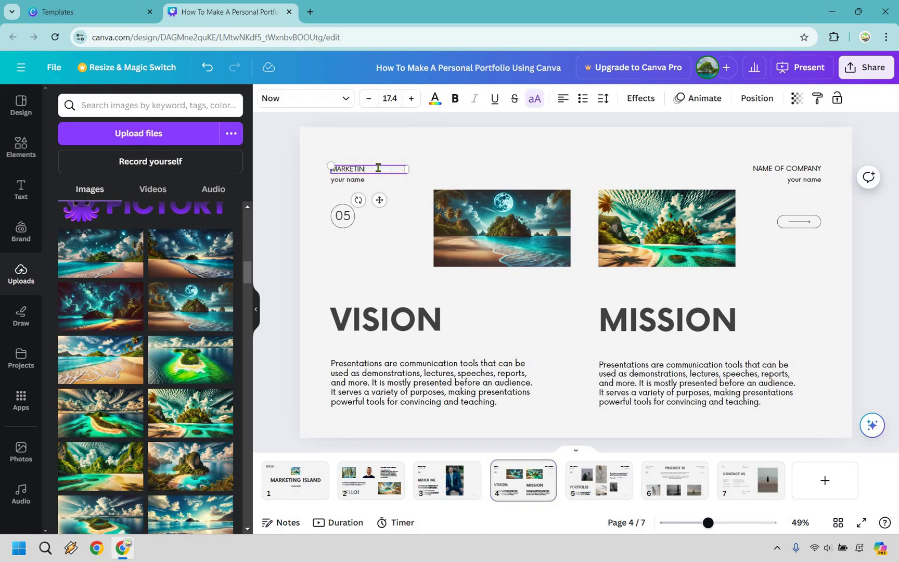
text(G ISLAND)
double_click(353, 178)
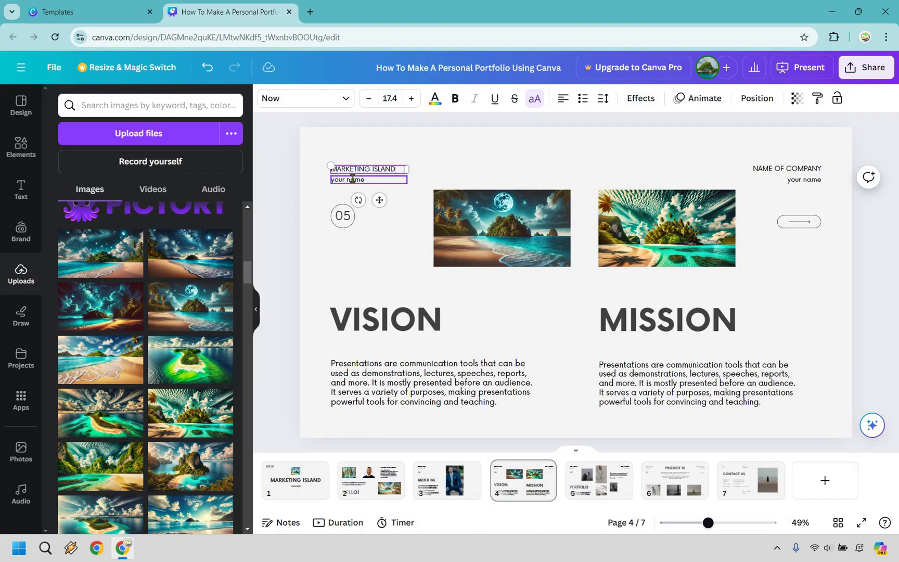
text(James C)
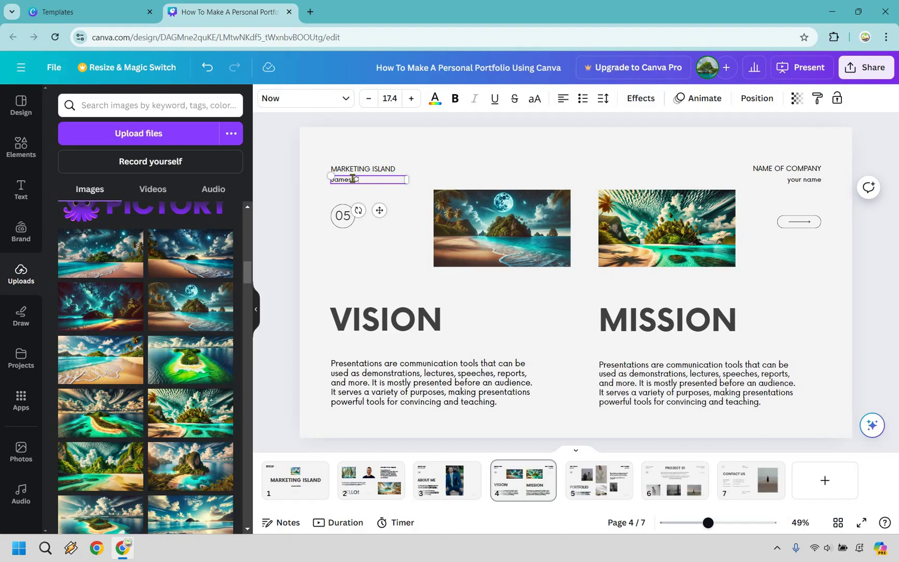
text(anzanella)
click(345, 216)
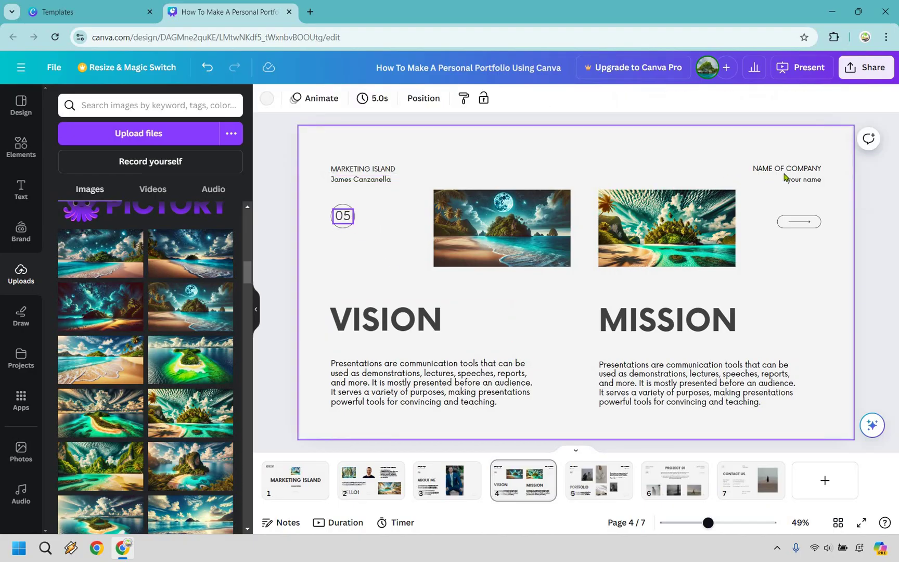
- Delete the NAME OF COMPANY labels from the Vision/Mission page
click(804, 170)
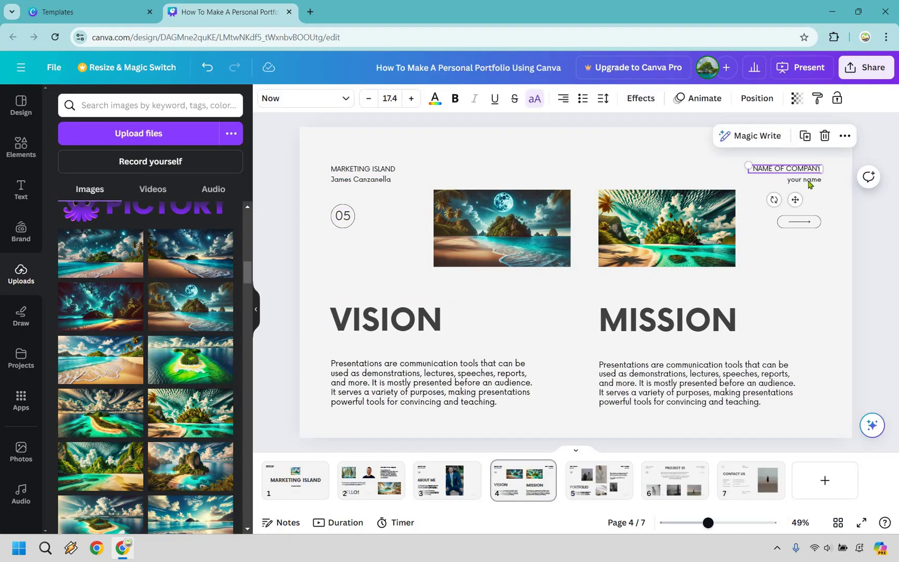
key(Delete)
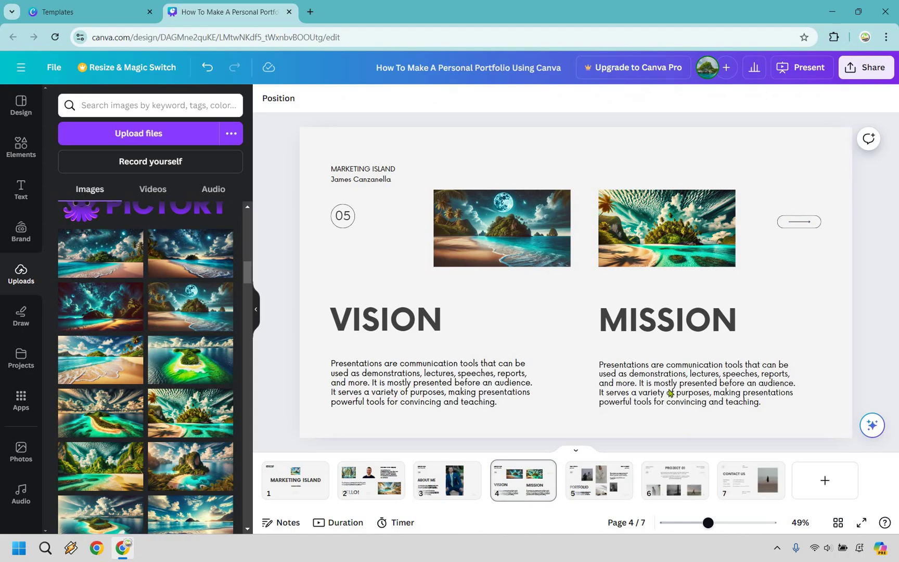
click(582, 464)
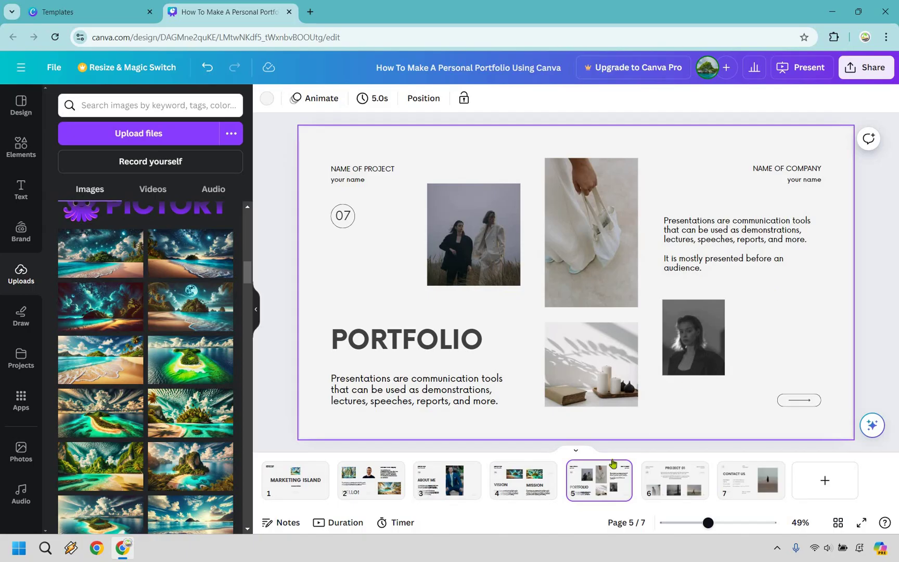
- Duplicate the PORTFOLIO page (page 5)
mouse_move(604, 455)
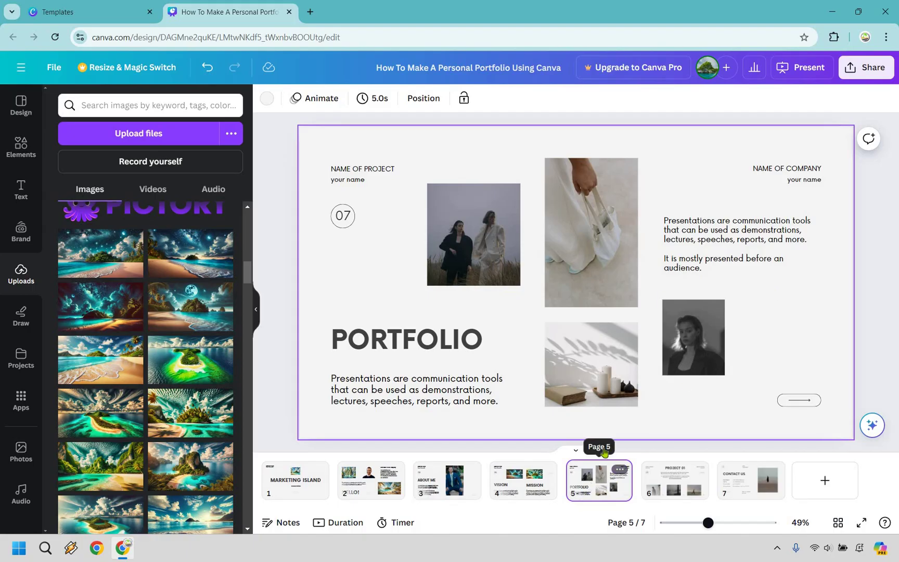
click(619, 469)
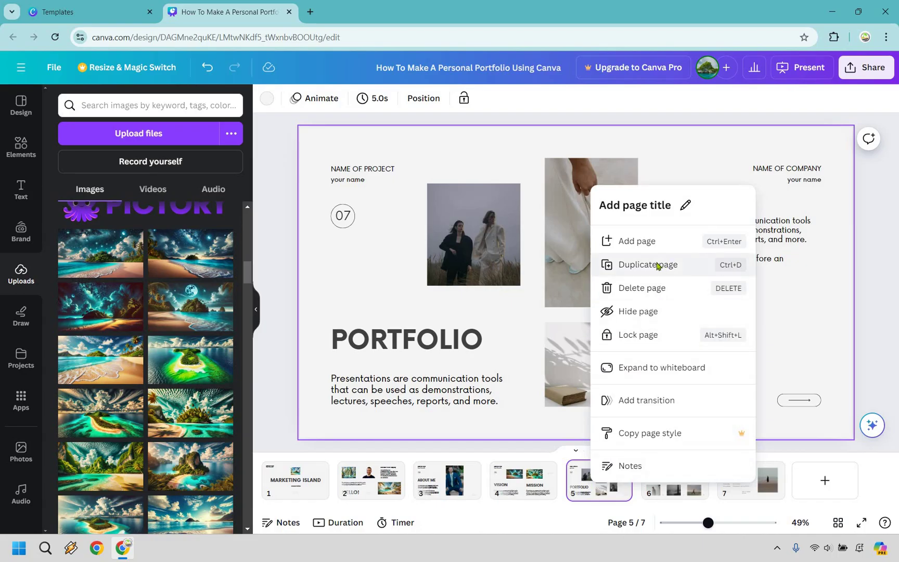
click(648, 264)
click(596, 494)
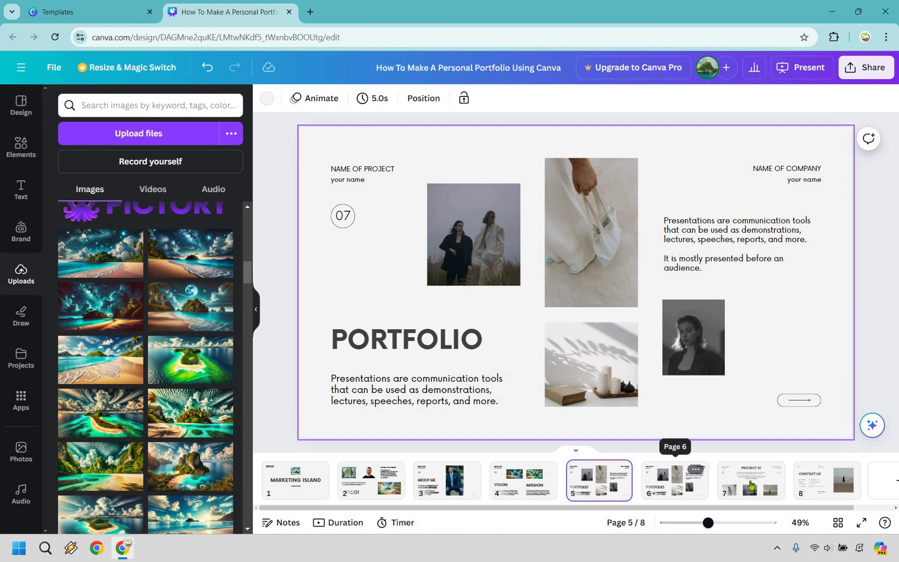
- Delete the PROJECT 01 page from the deck
click(749, 486)
click(822, 492)
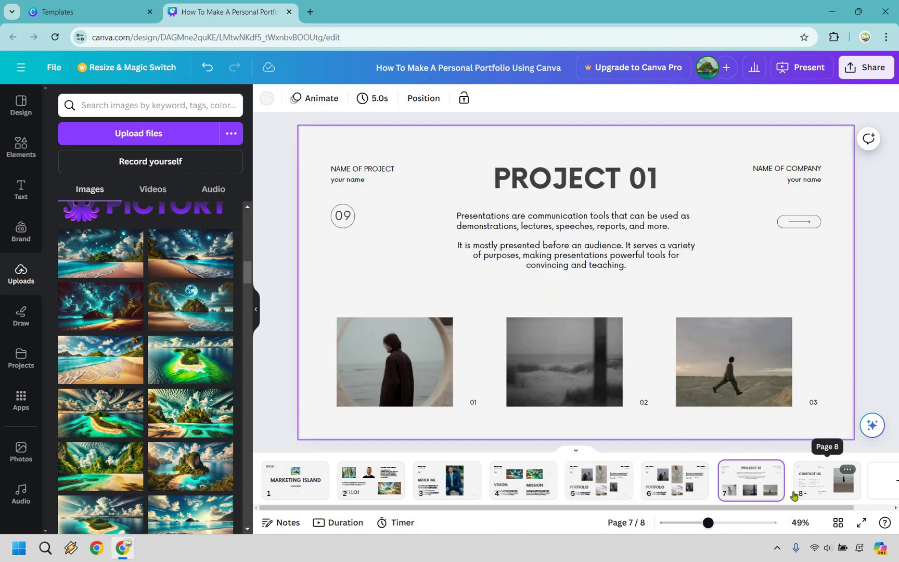
click(770, 473)
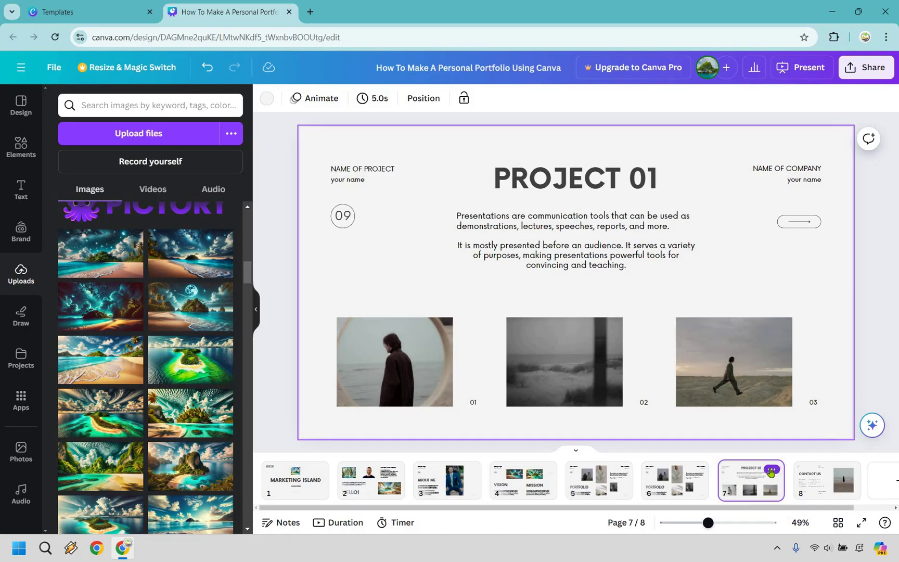
click(771, 472)
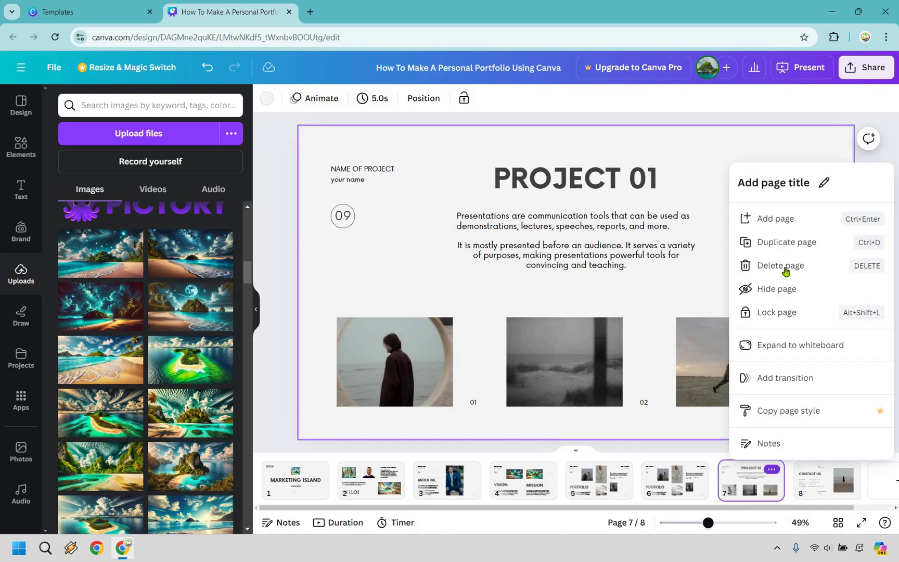
click(781, 265)
click(619, 469)
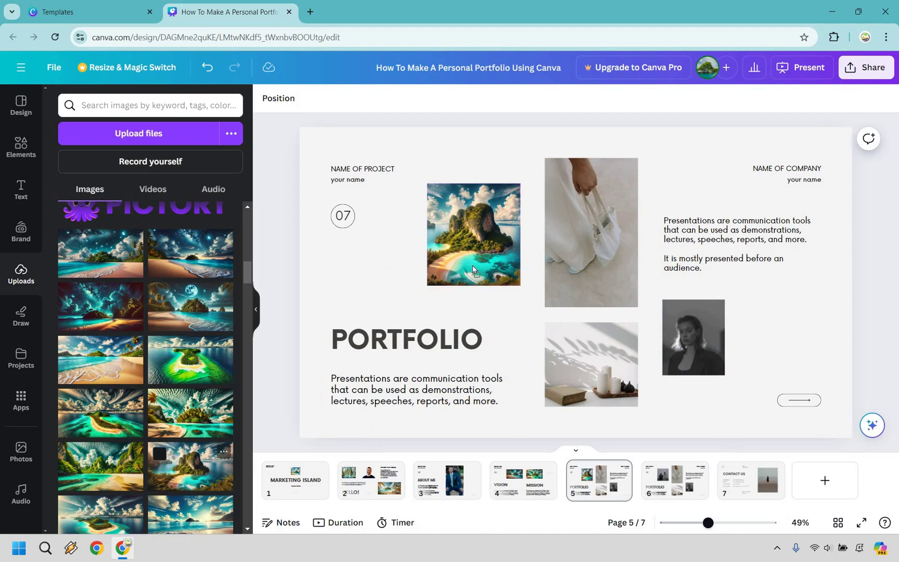
- Fill the Portfolio page's photo frames with island images and rewrite the body text to 'Talk about software'
click(119, 407)
drag(120, 471, 592, 364)
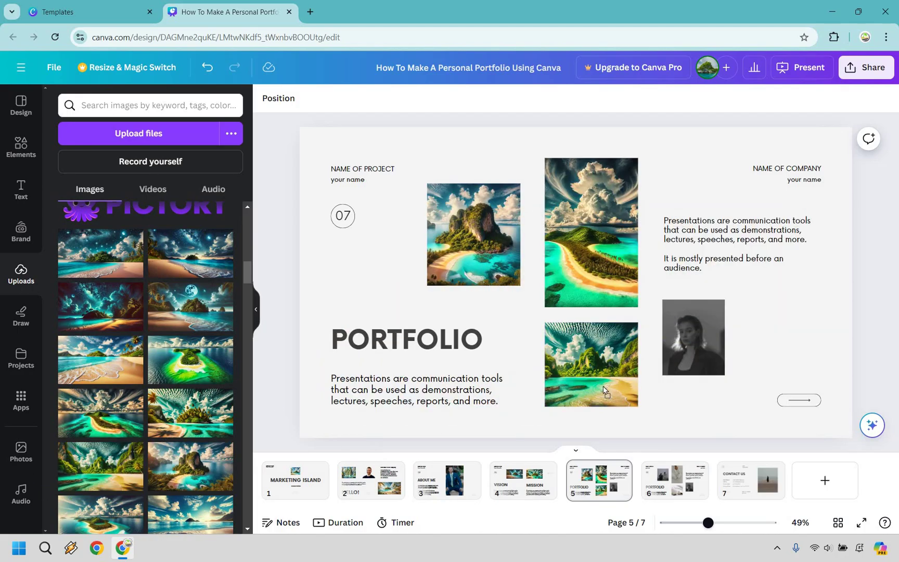
drag(92, 515, 694, 338)
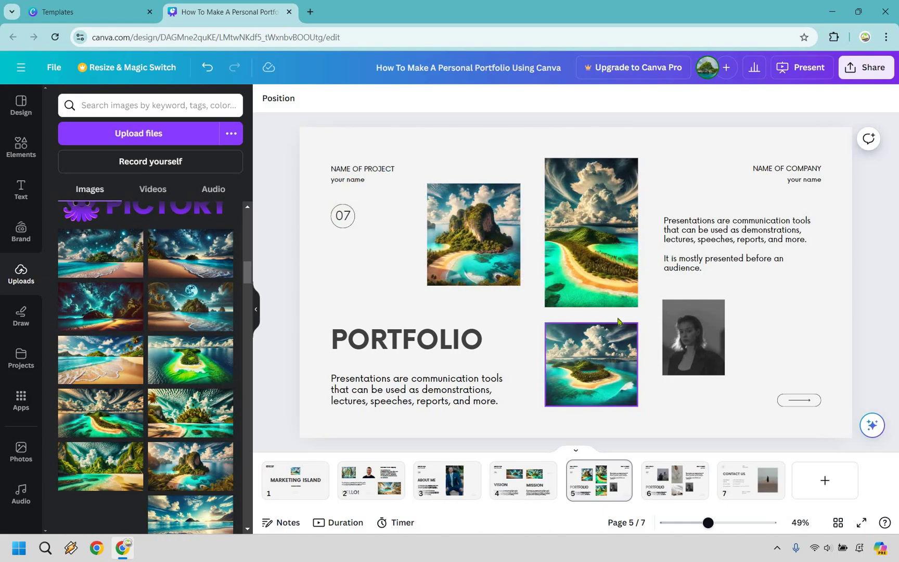
double_click(367, 169)
double_click(415, 398)
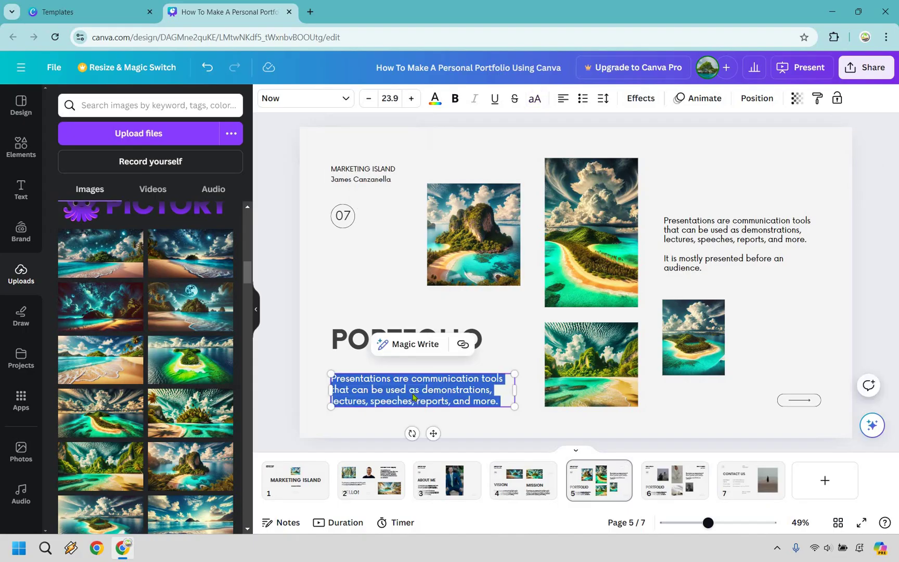
text(Talk about software)
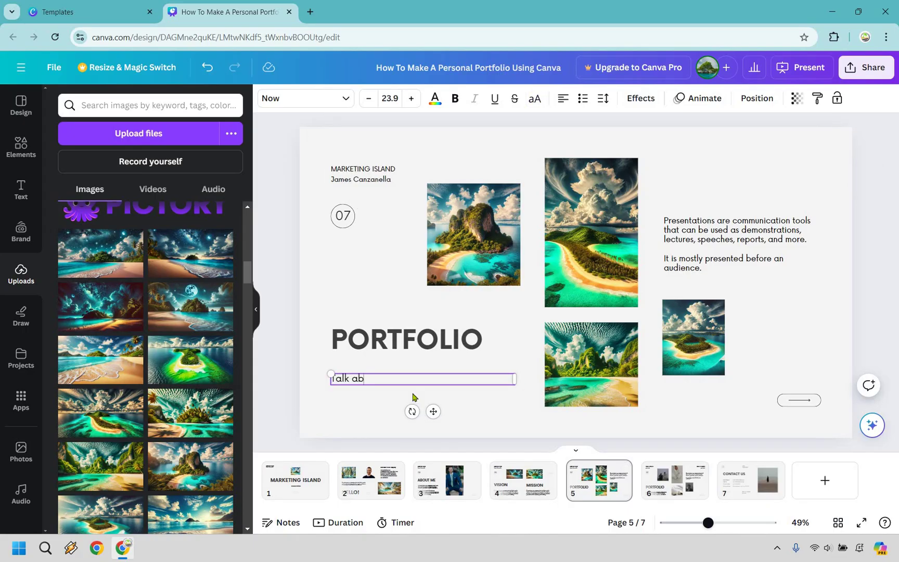
click(730, 243)
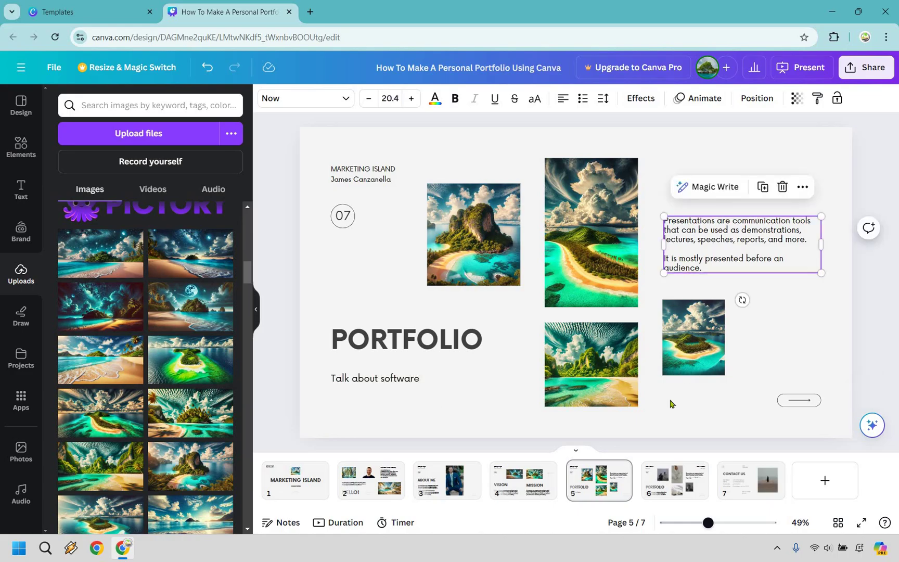
- Delete the template page 6 and duplicate the island Portfolio page in its place
click(669, 486)
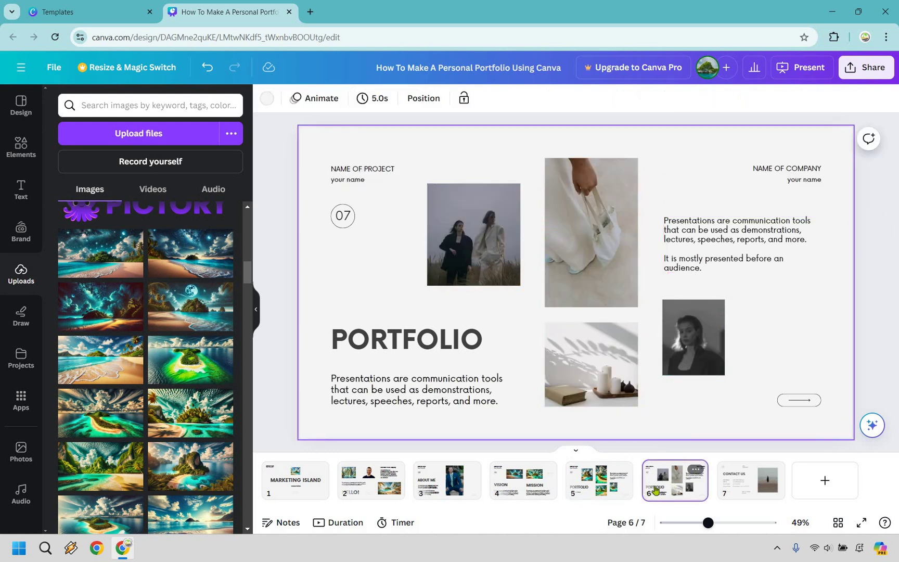
click(695, 469)
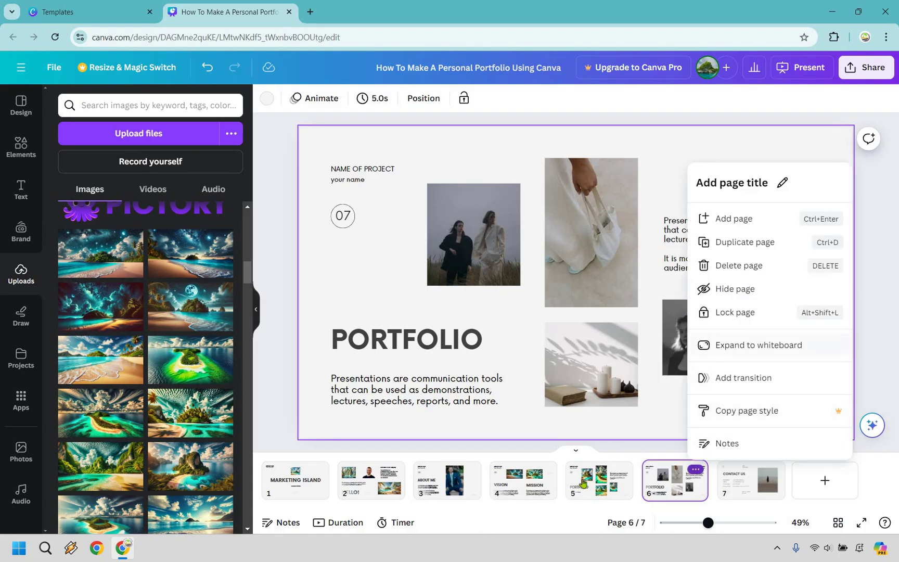
click(740, 266)
click(619, 470)
click(619, 470)
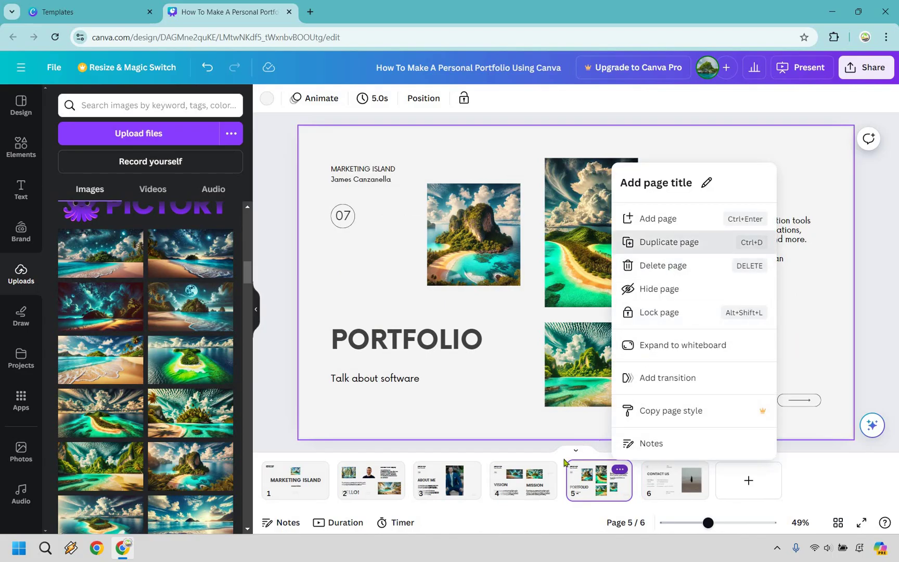
click(669, 243)
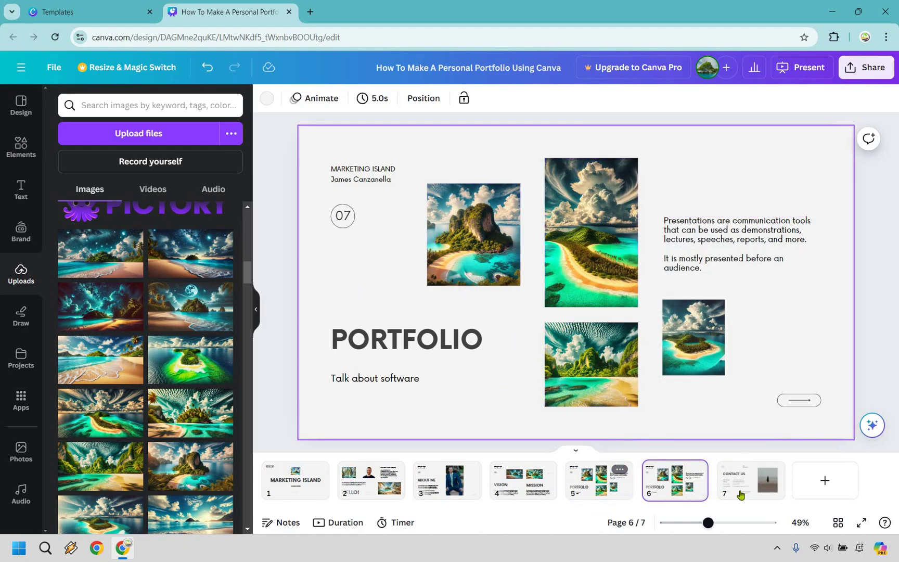
scroll(385, 367, down, 2)
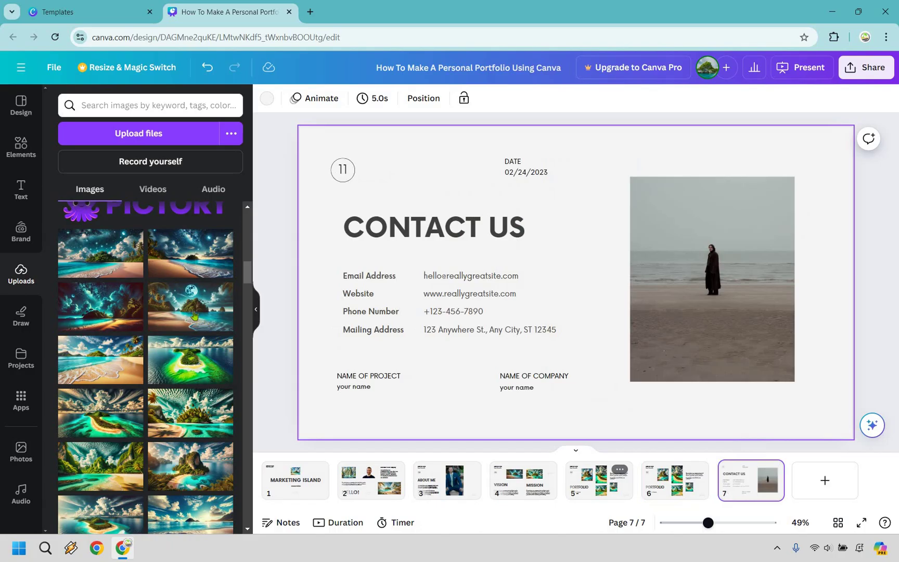
- Change the Contact Us email entry to read 'email'
mouse_move(194, 316)
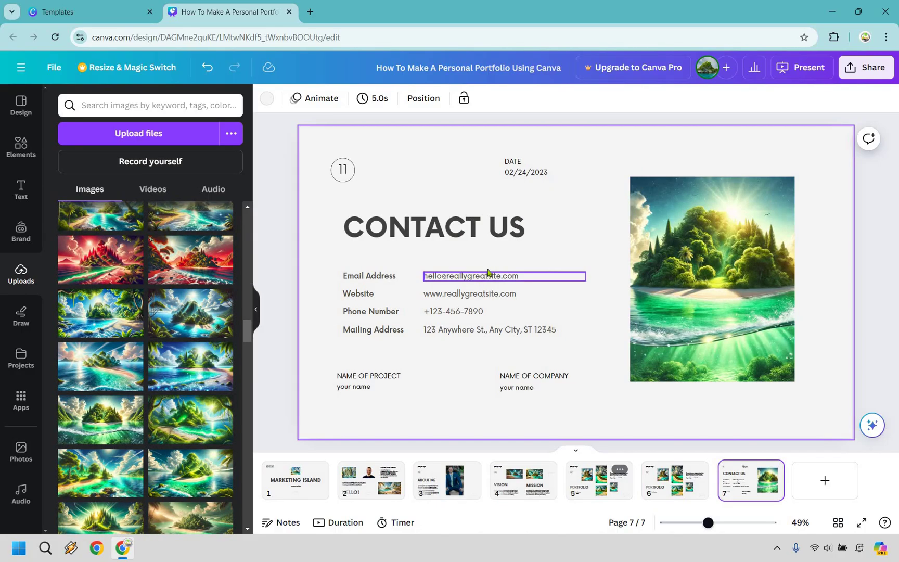
double_click(488, 275)
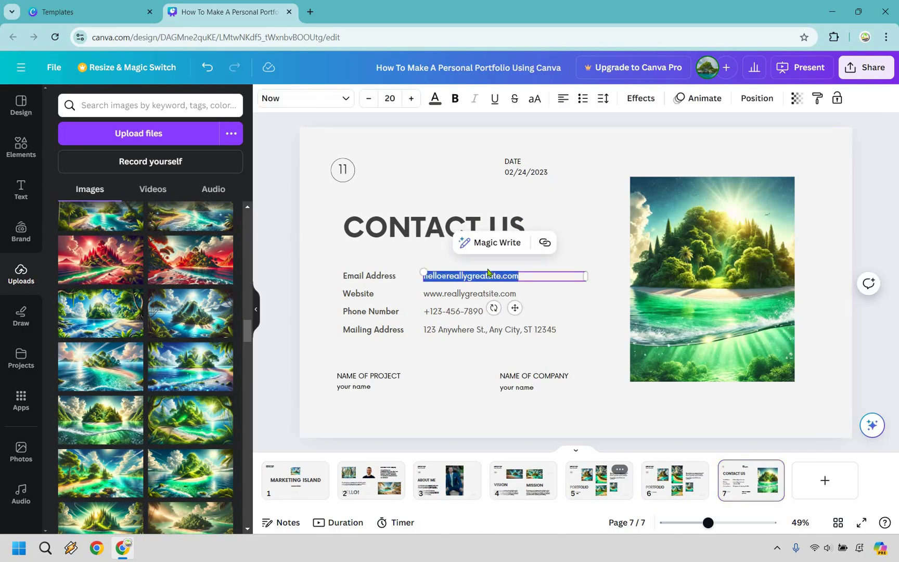
text(email)
click(465, 295)
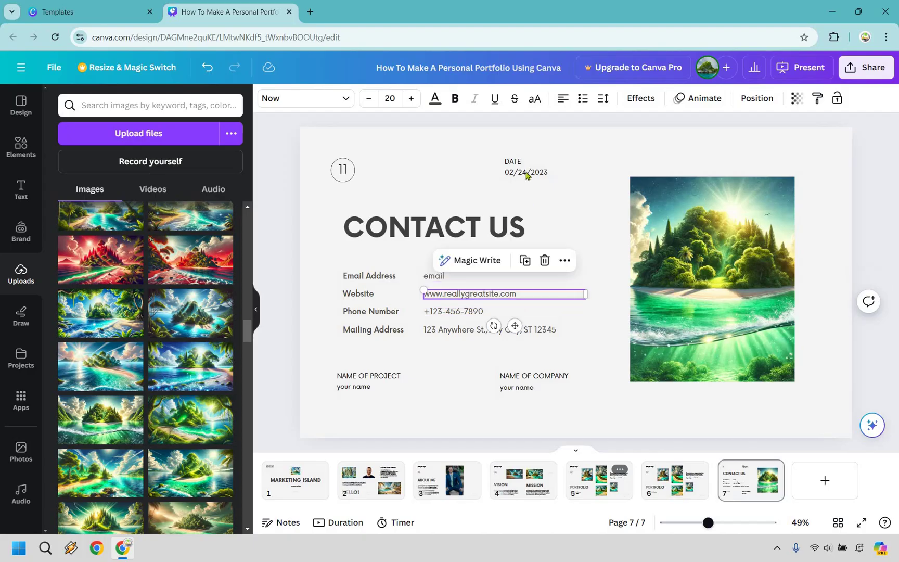
- Delete the DATE label and the date 02/24/2023 from the Contact Us page
click(514, 162)
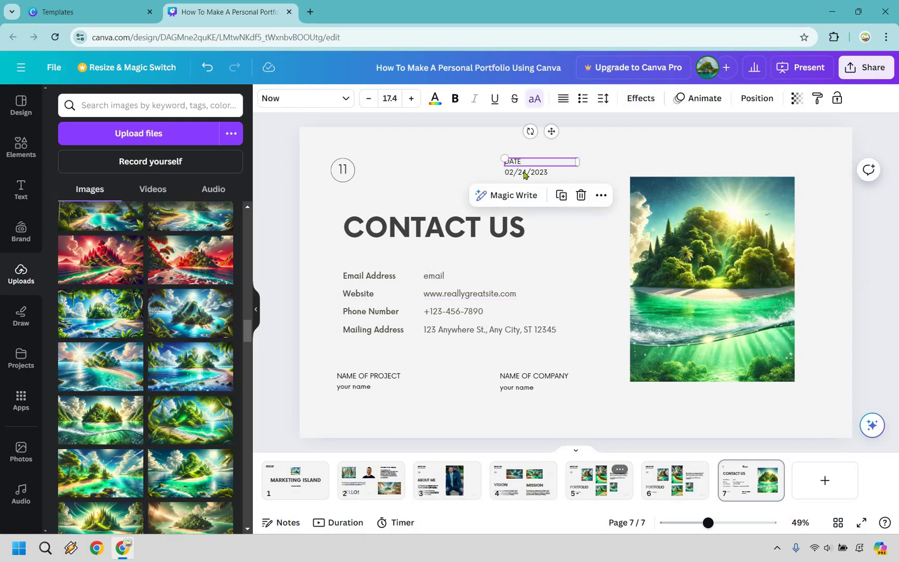
key(Delete)
click(525, 175)
key(Delete)
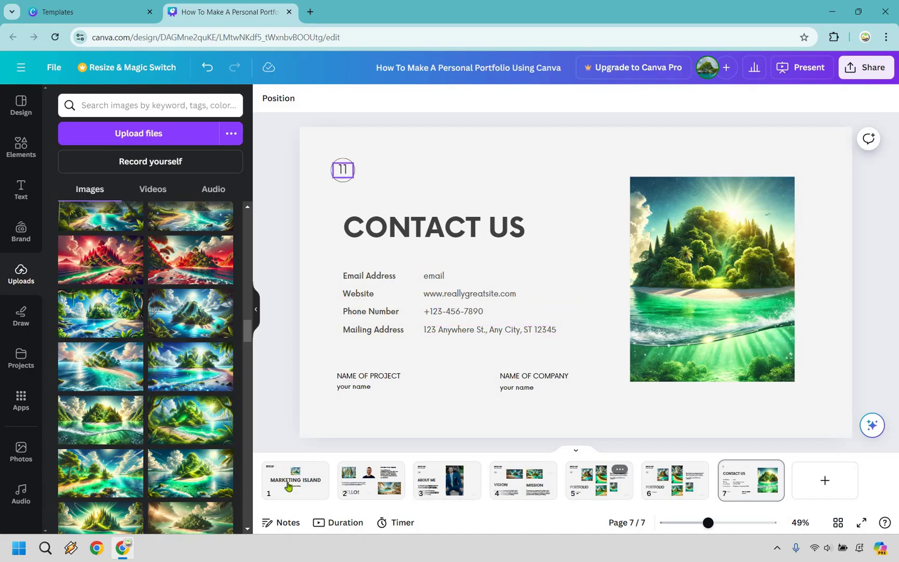
- Renumber the circled badges on ABOUT ME and VISION pages to 03 and 04
click(315, 471)
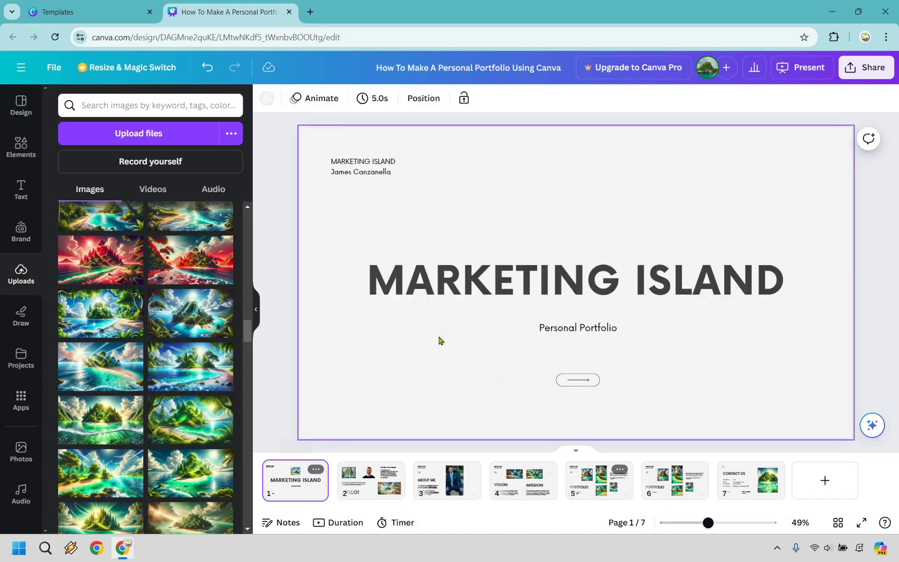
click(364, 486)
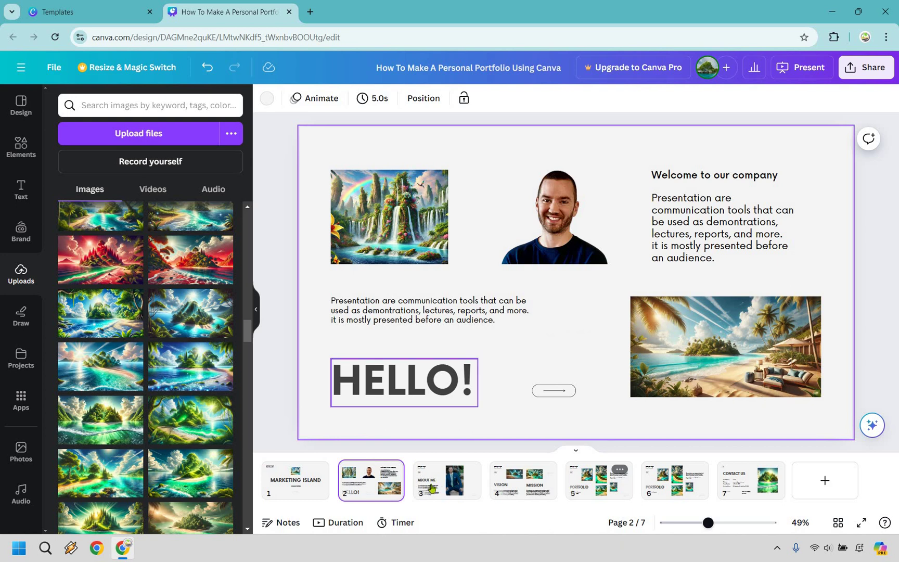
click(422, 497)
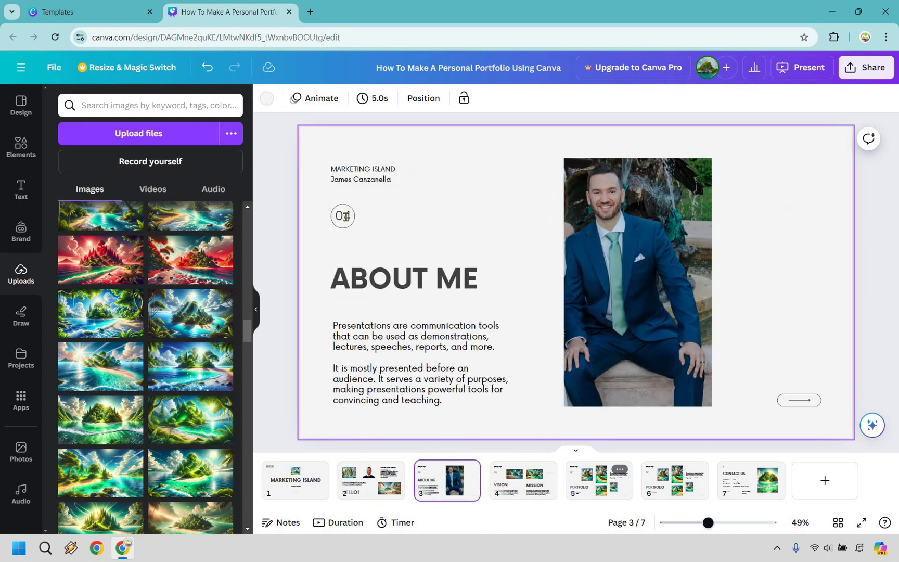
double_click(348, 218)
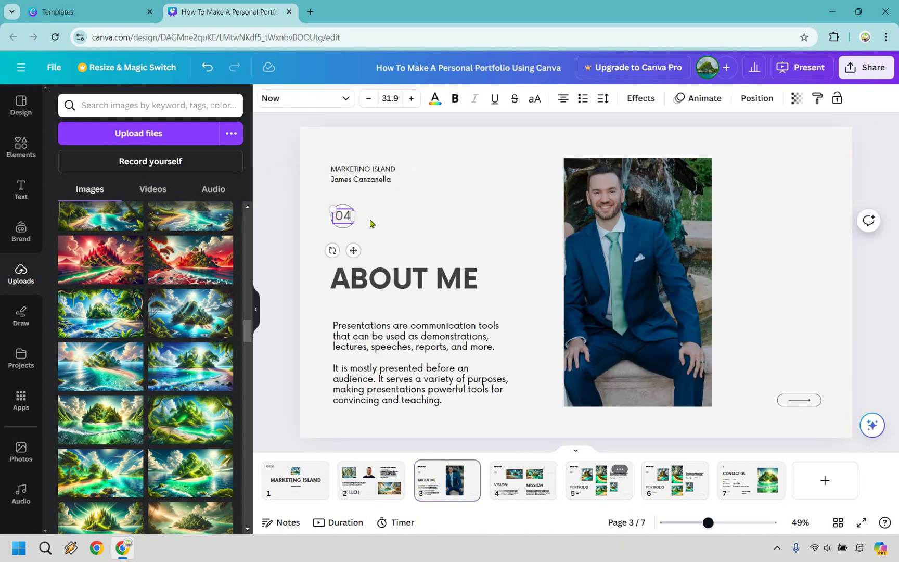
text(03)
double_click(347, 218)
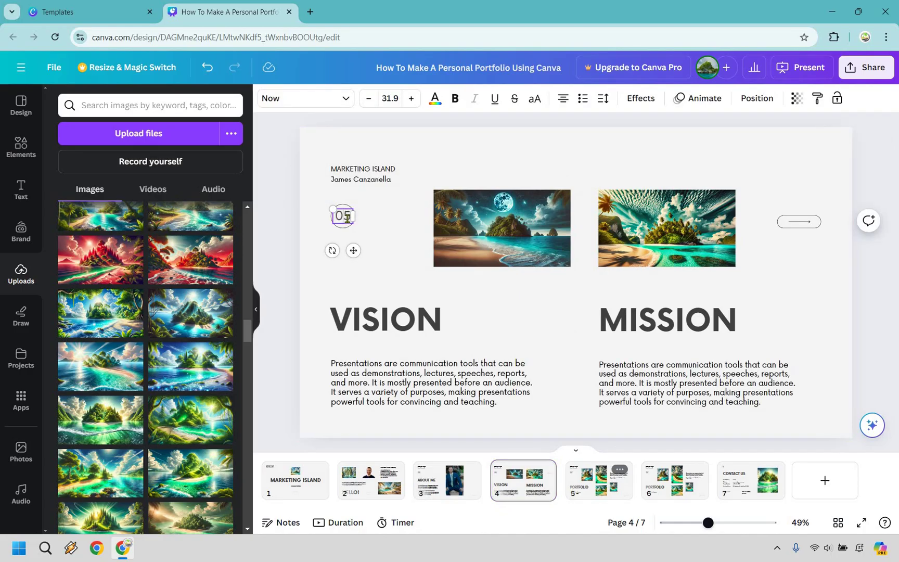
text(04)
- Renumber the badges on both Portfolio pages and Contact Us to 05, 06 and 07
scroll(348, 221, down, 3)
double_click(347, 218)
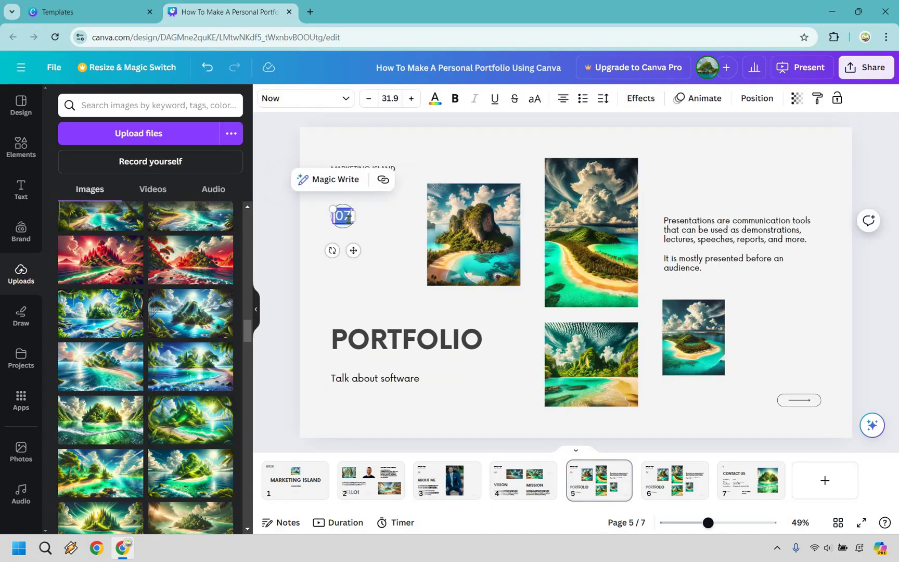
click(348, 219)
key(BackSpace)
key(BackSpace)
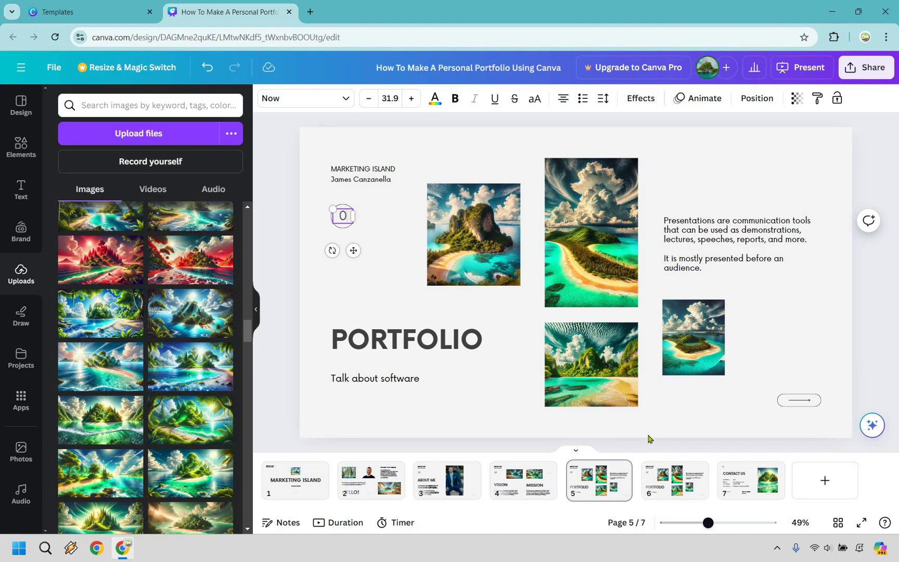
text(05)
scroll(346, 218, down, 3)
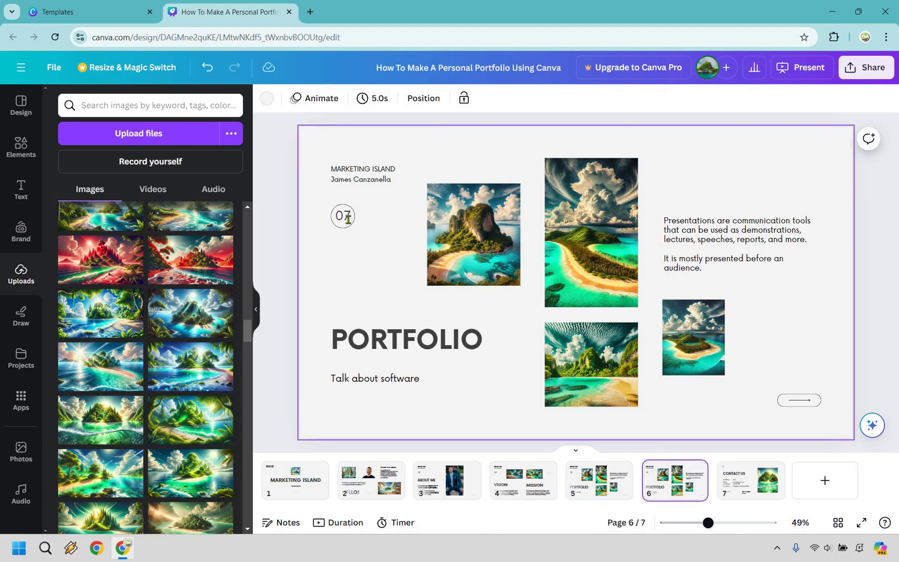
double_click(345, 218)
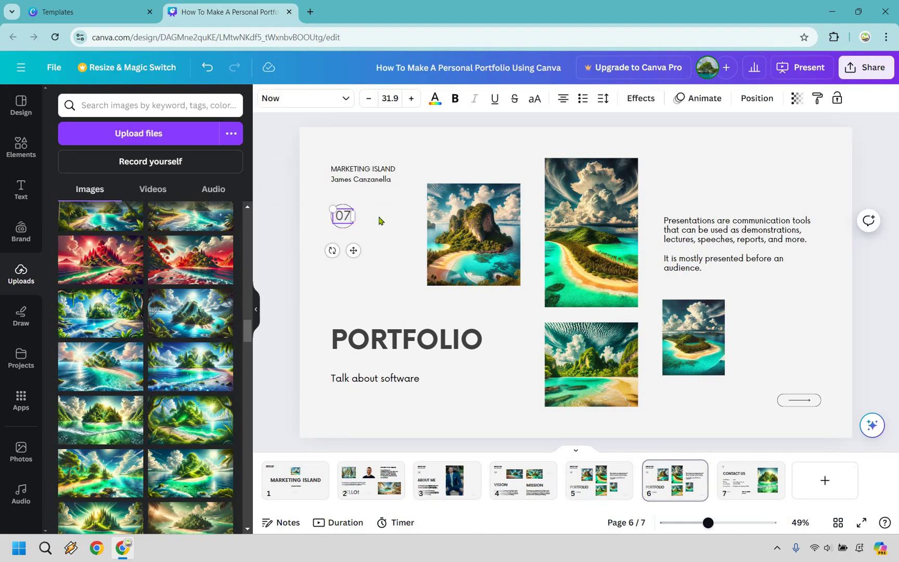
text(06)
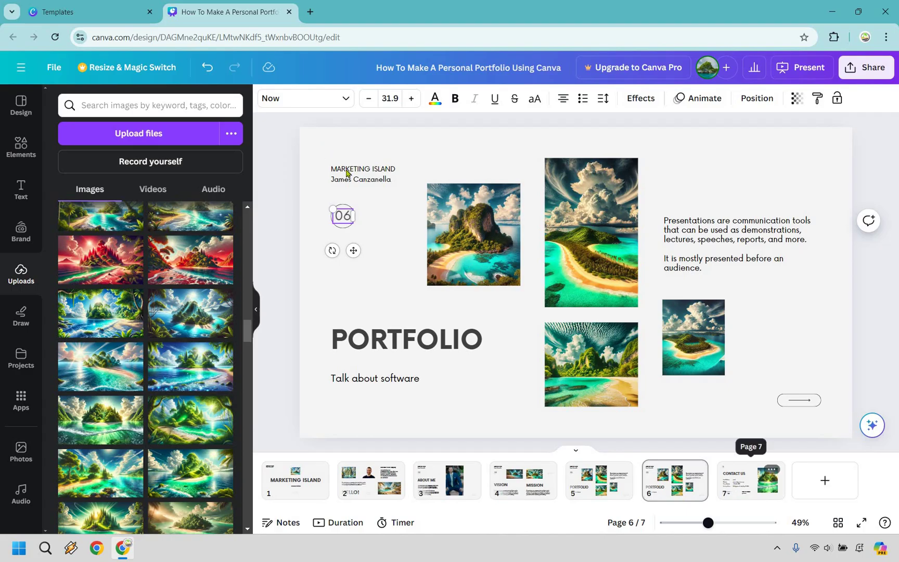
click(751, 480)
double_click(346, 169)
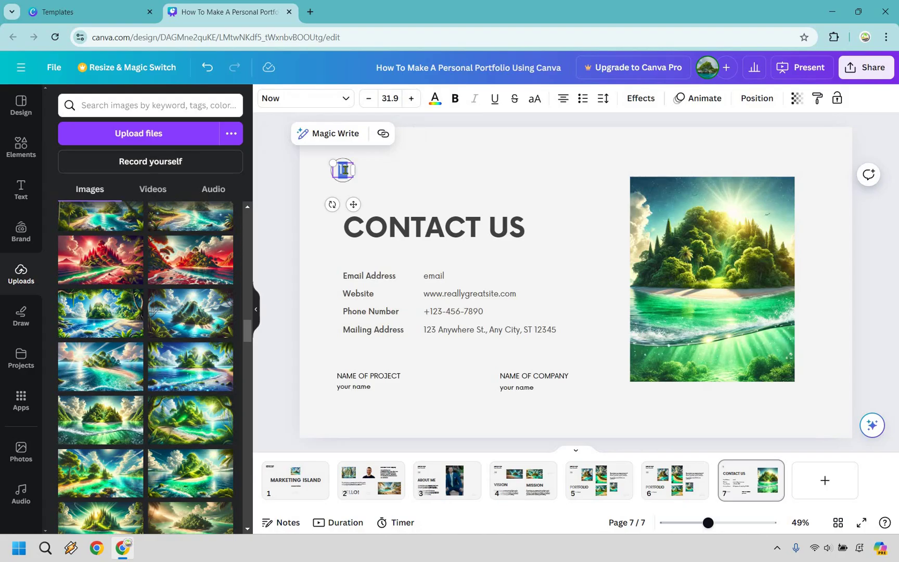
text(07)
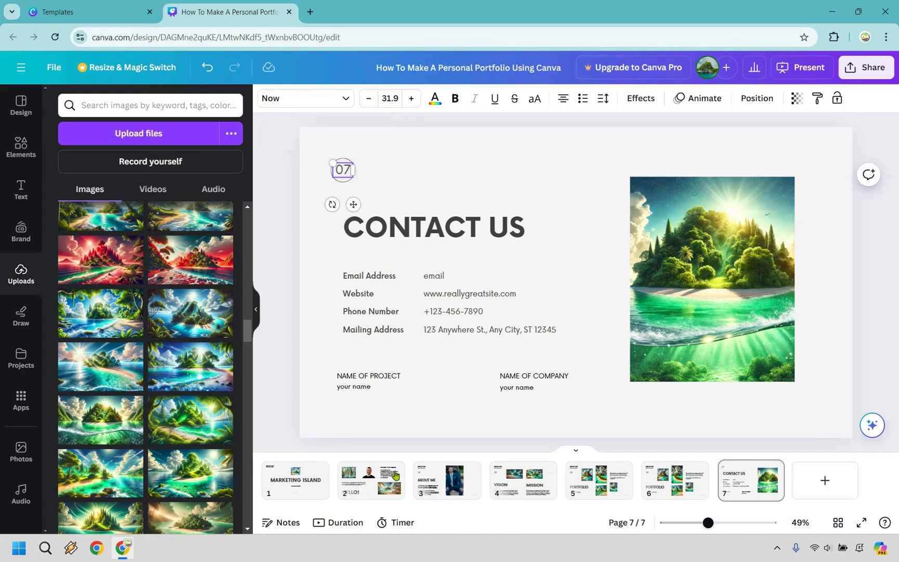
click(296, 488)
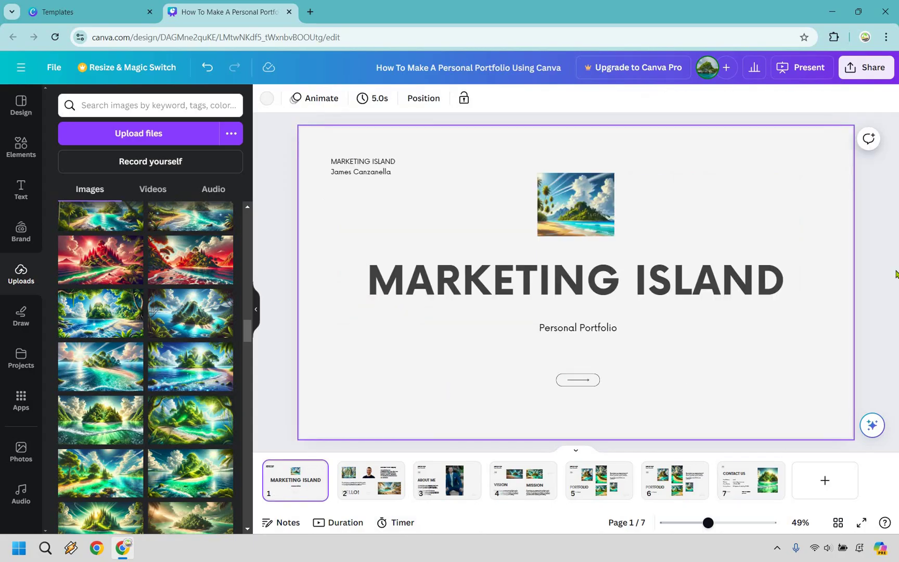
click(896, 275)
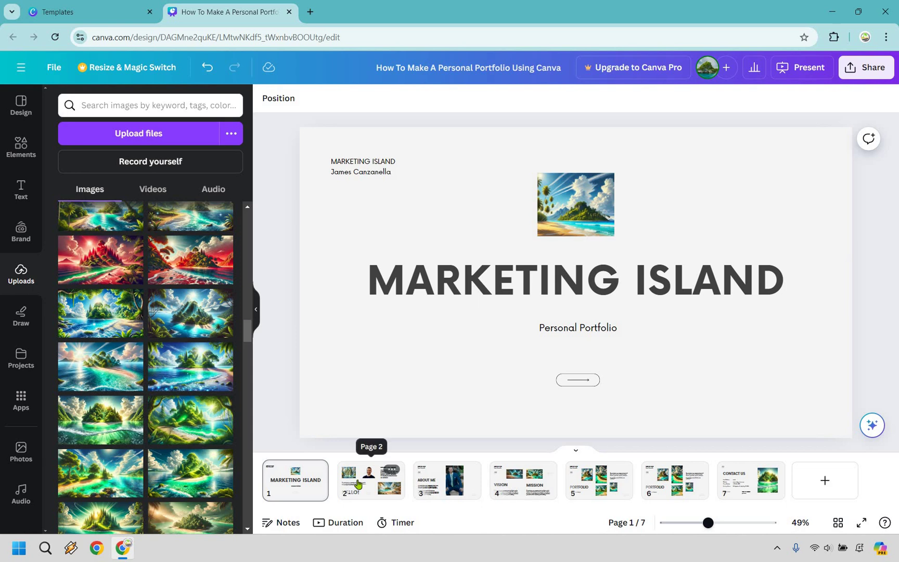
click(374, 471)
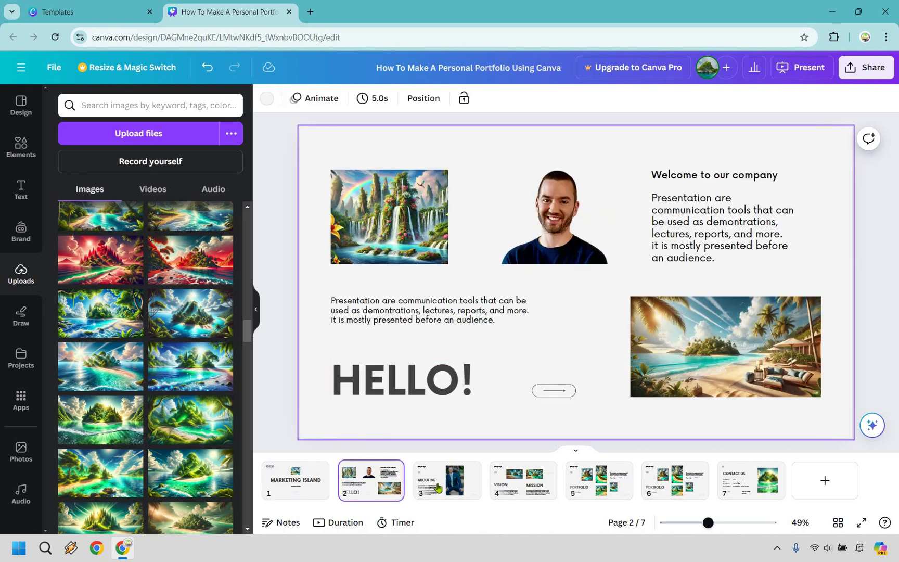
click(479, 481)
click(516, 483)
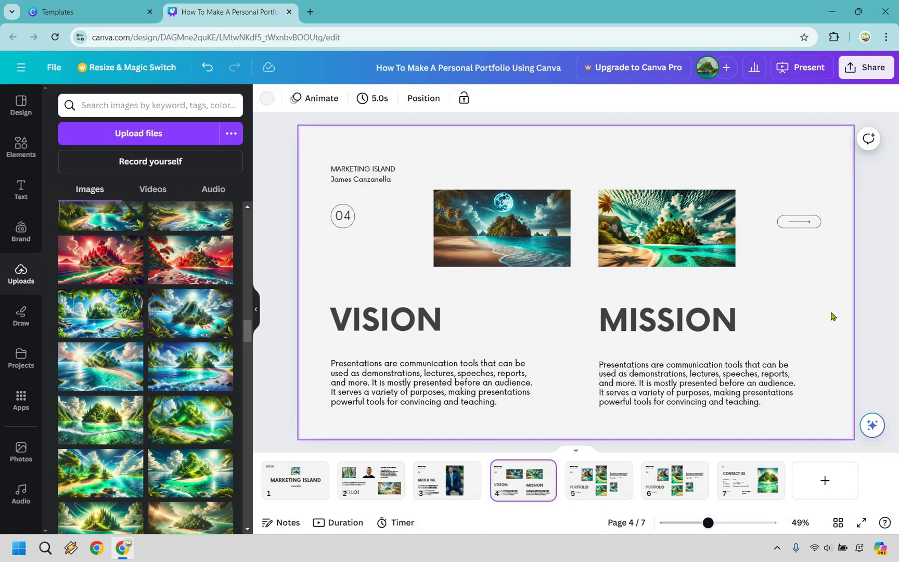
key(Escape)
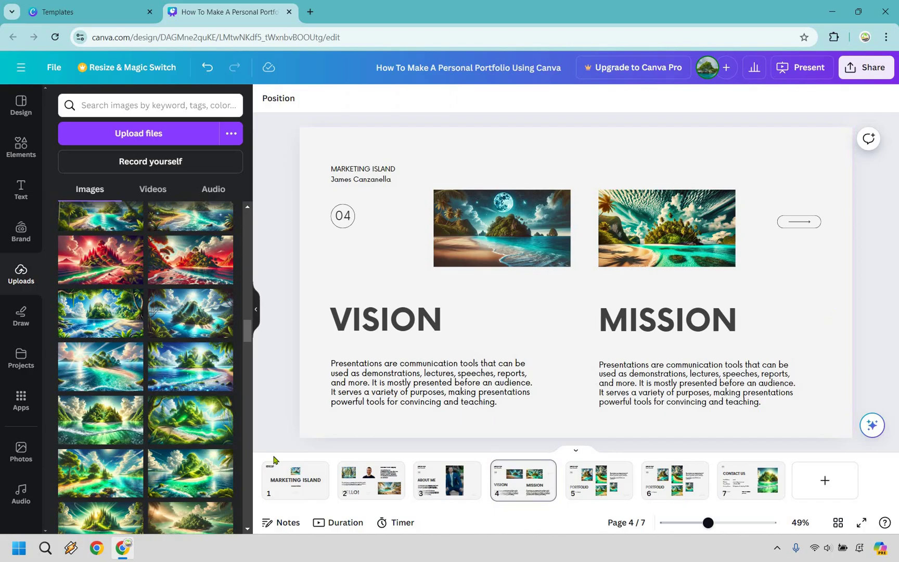
click(281, 485)
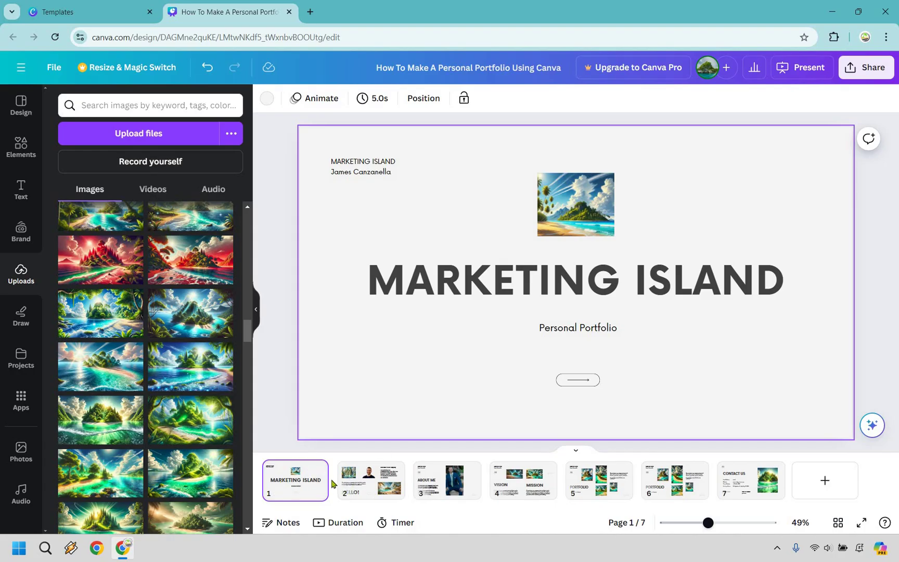
mouse_move(333, 485)
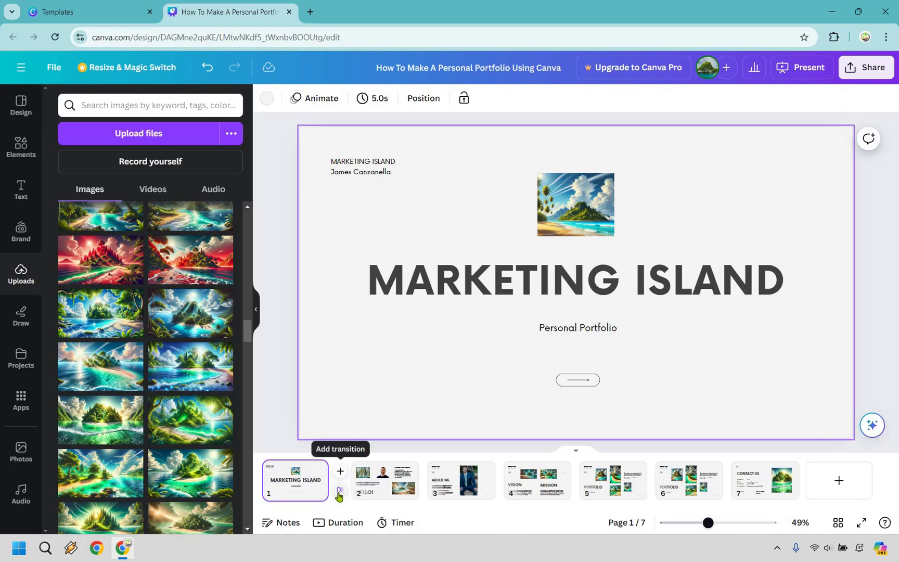
- Apply a Line Wipe transition with 0.3-second duration between all seven pages
click(339, 494)
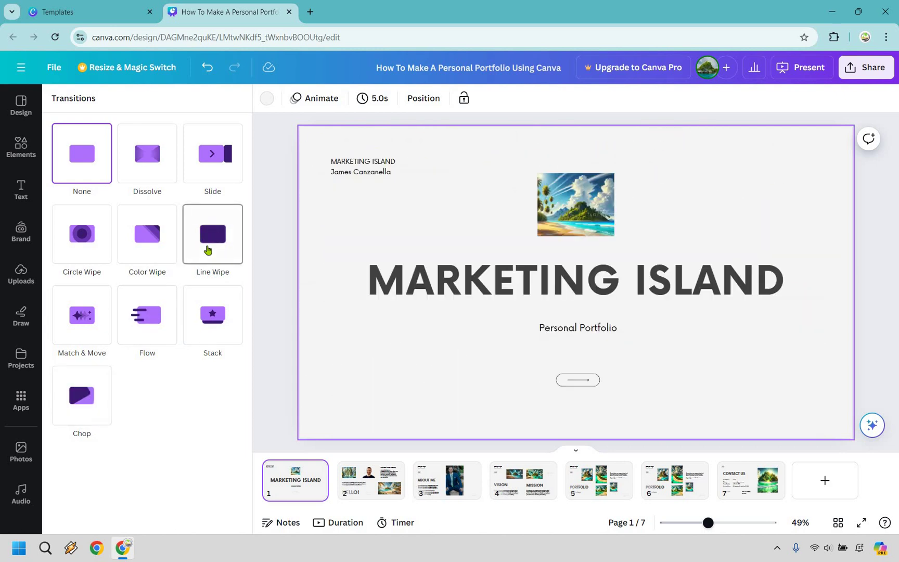
click(187, 258)
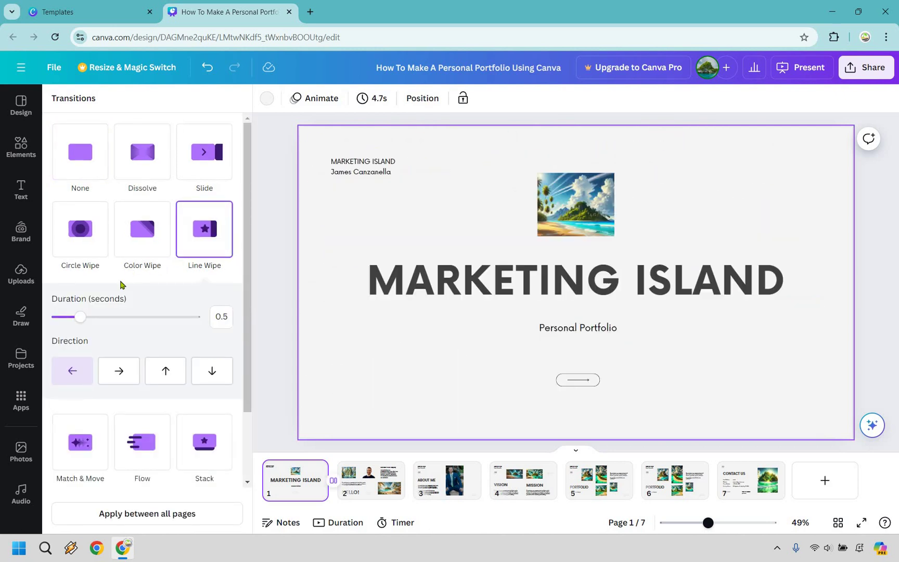
scroll(82, 267, down, 1)
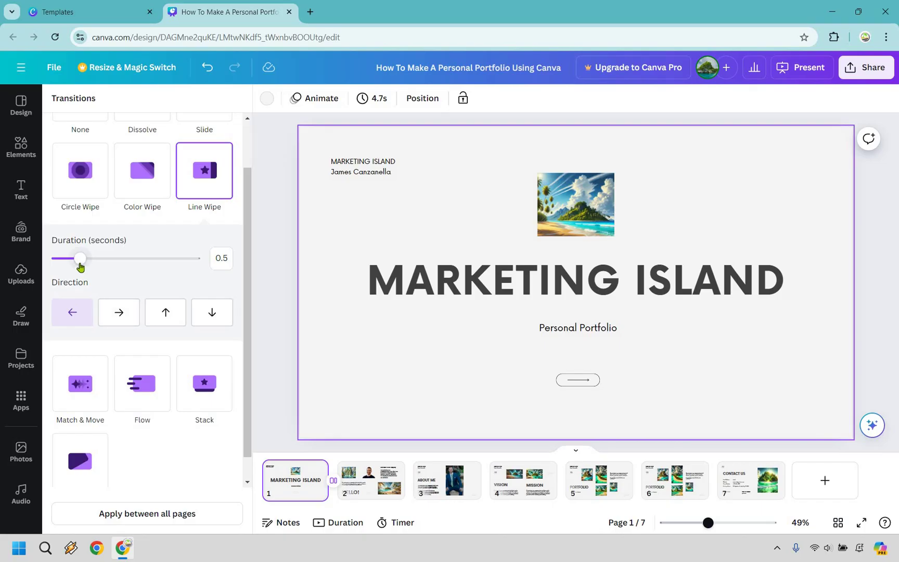
click(71, 264)
key(Left)
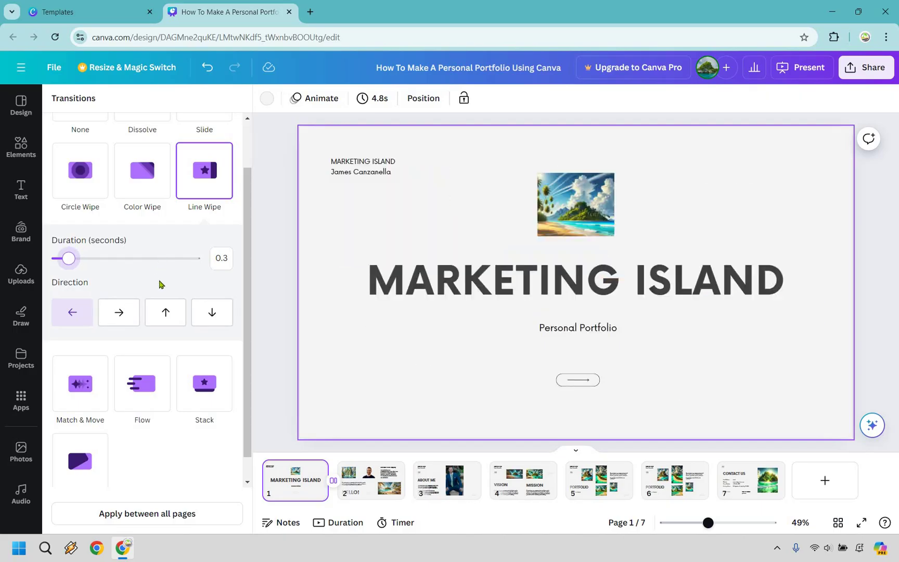
scroll(174, 388, down, 1)
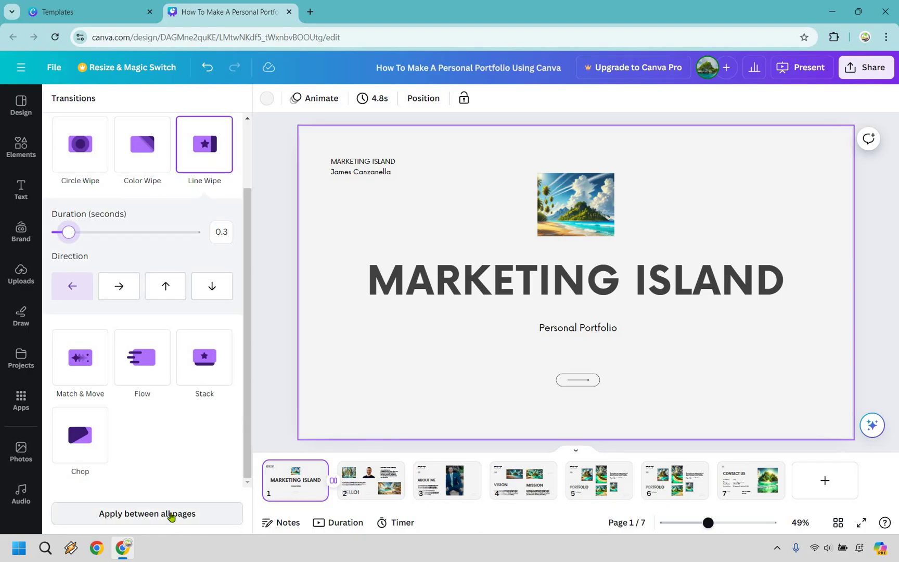
click(171, 514)
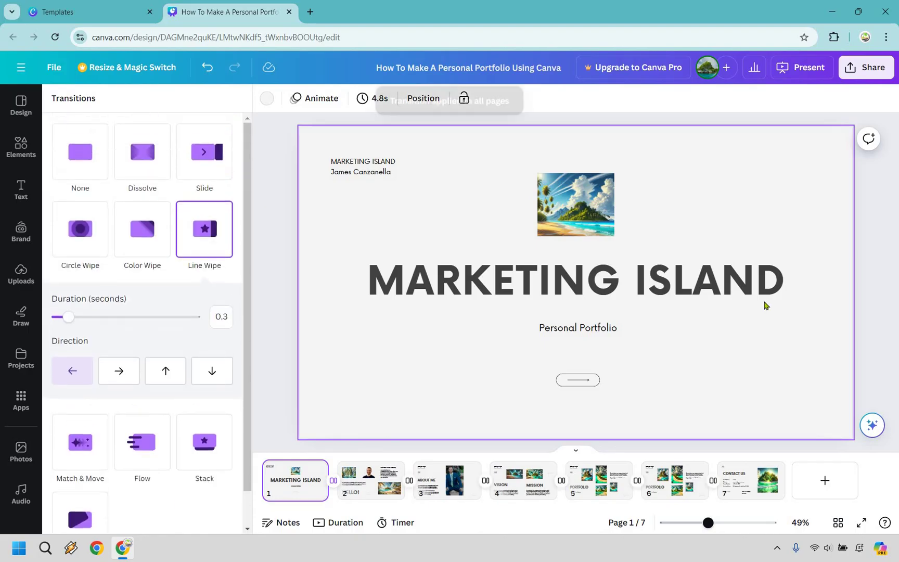
key(Escape)
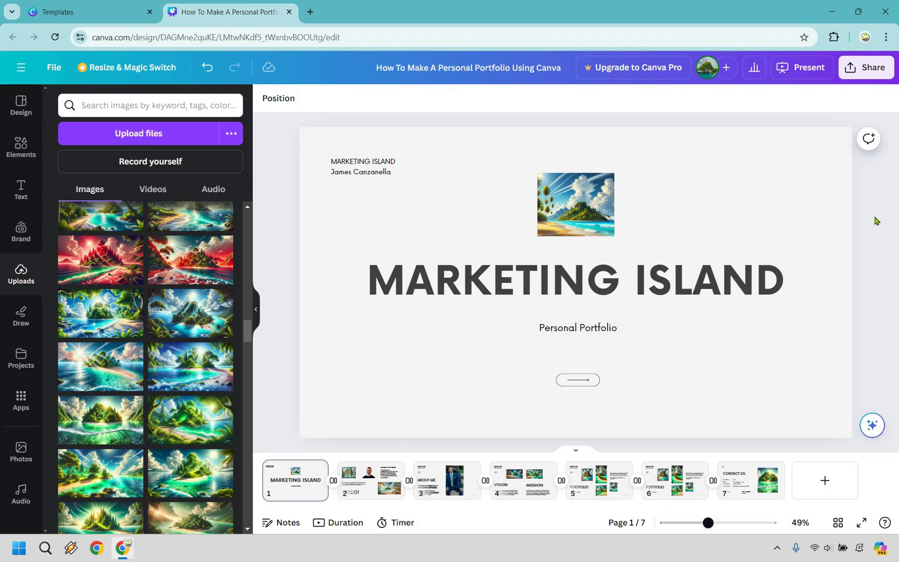
- Compare presenter view, present-and-record and autoplay, then present full screen from the title slide
click(802, 74)
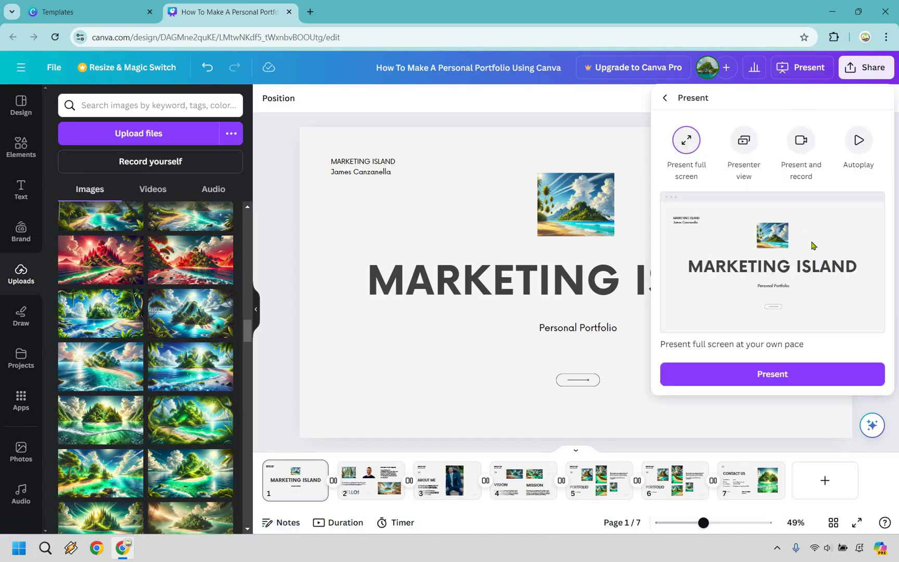
click(744, 151)
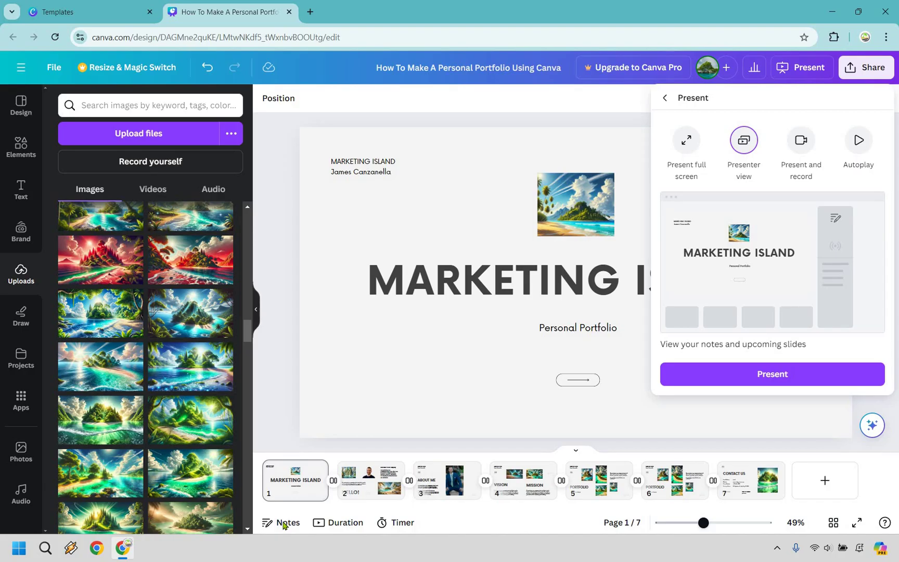
click(801, 146)
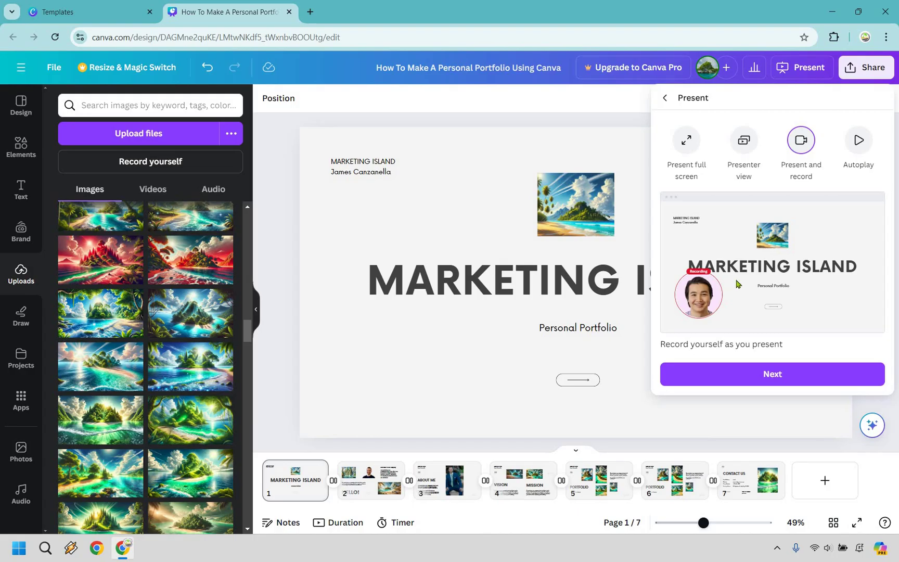
click(862, 142)
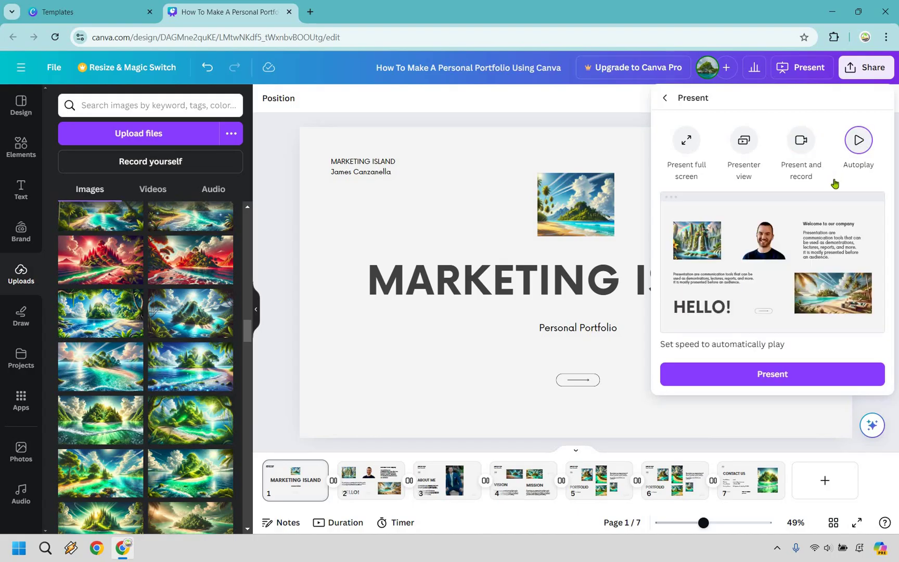
click(689, 146)
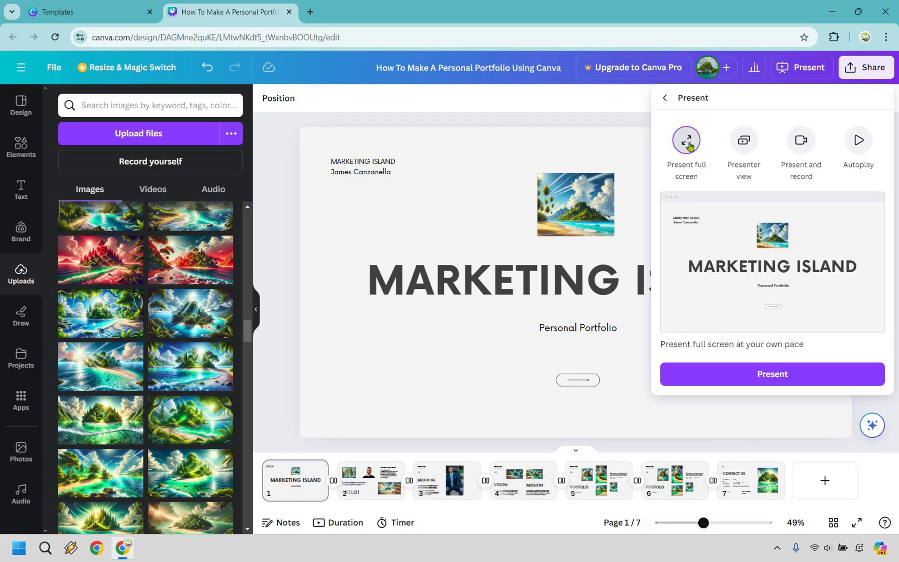
click(761, 378)
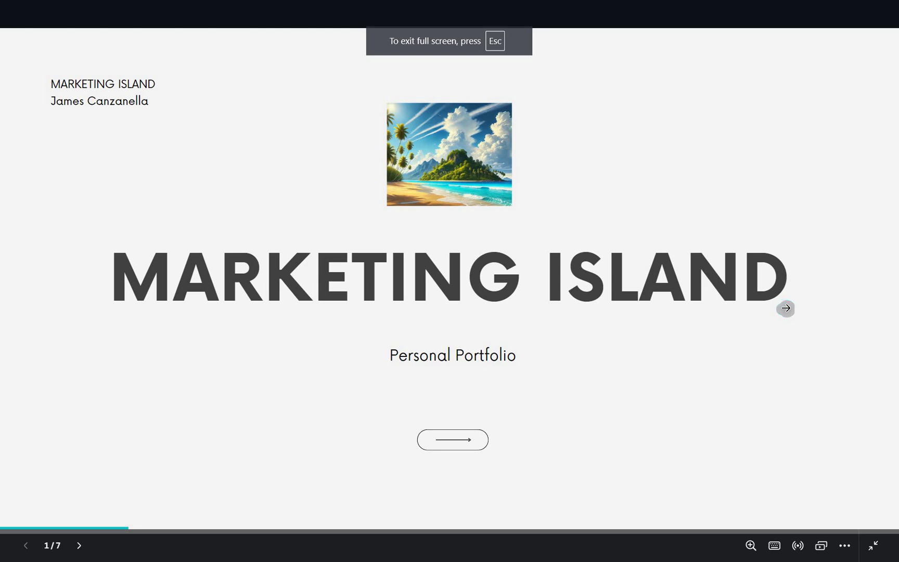
- Step through the slides to CONTACT US, go back to Portfolio slide 06, then exit
key(Right)
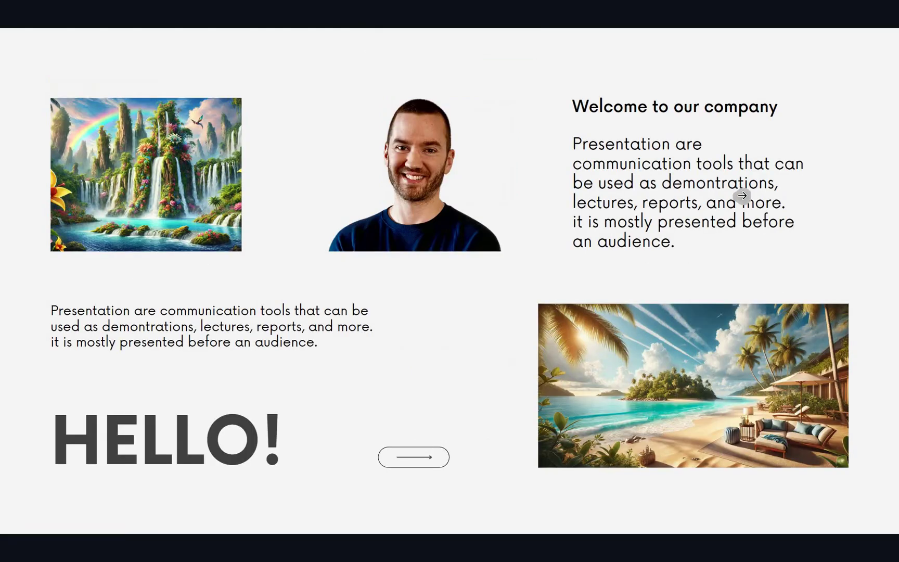
click(743, 195)
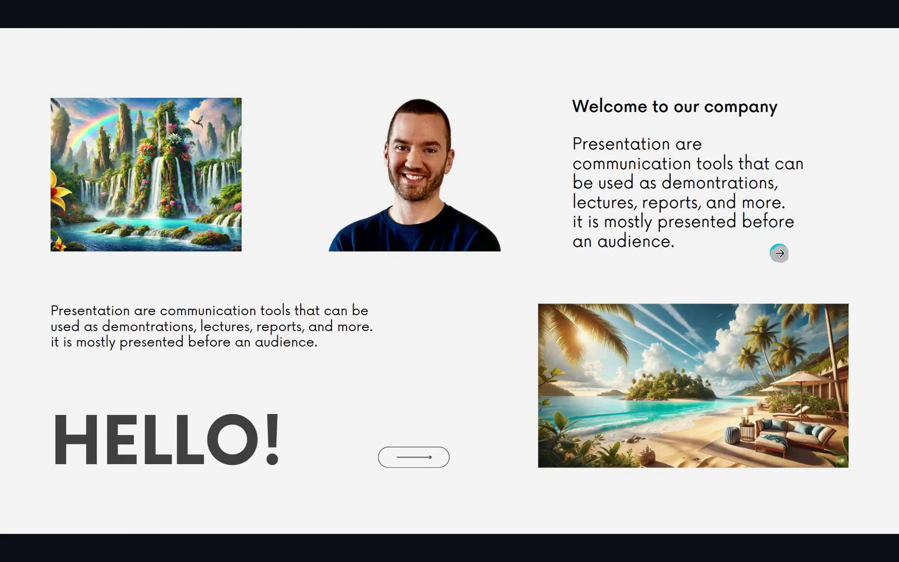
click(779, 253)
click(779, 253)
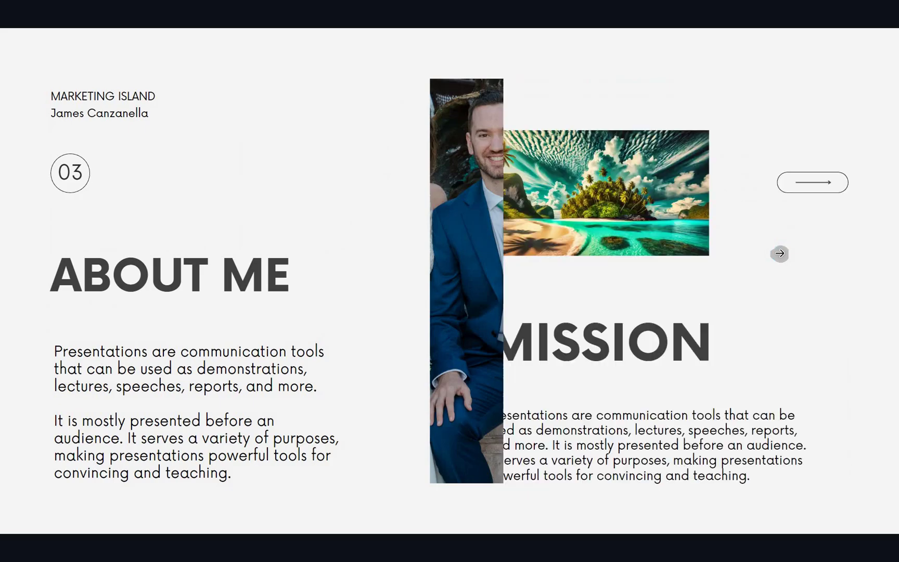
click(604, 346)
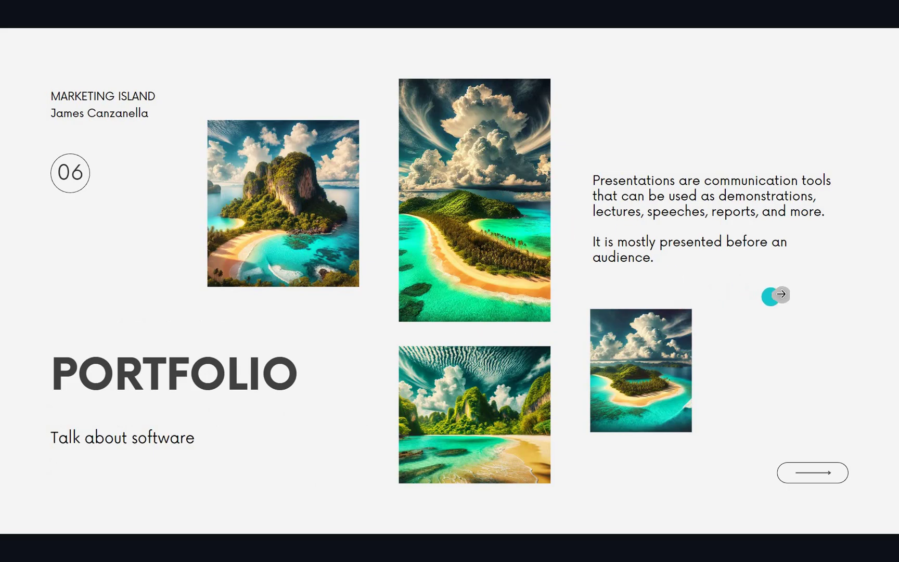
click(780, 292)
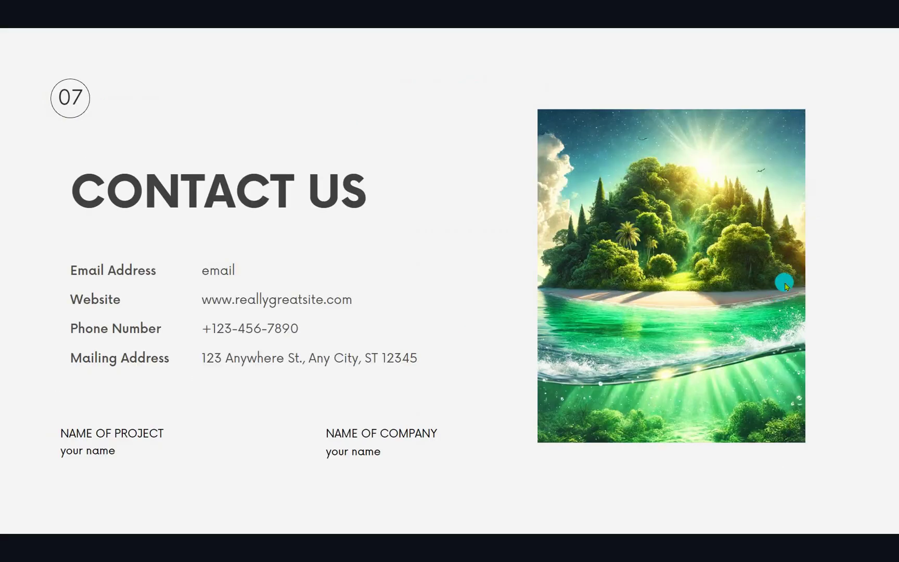
key(Left)
key(Left)
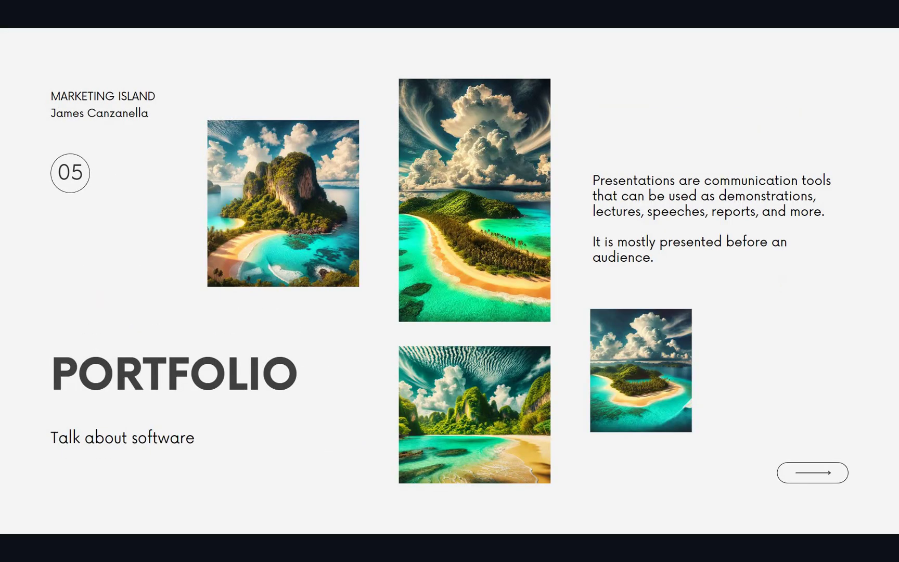
key(Right)
key(Right)
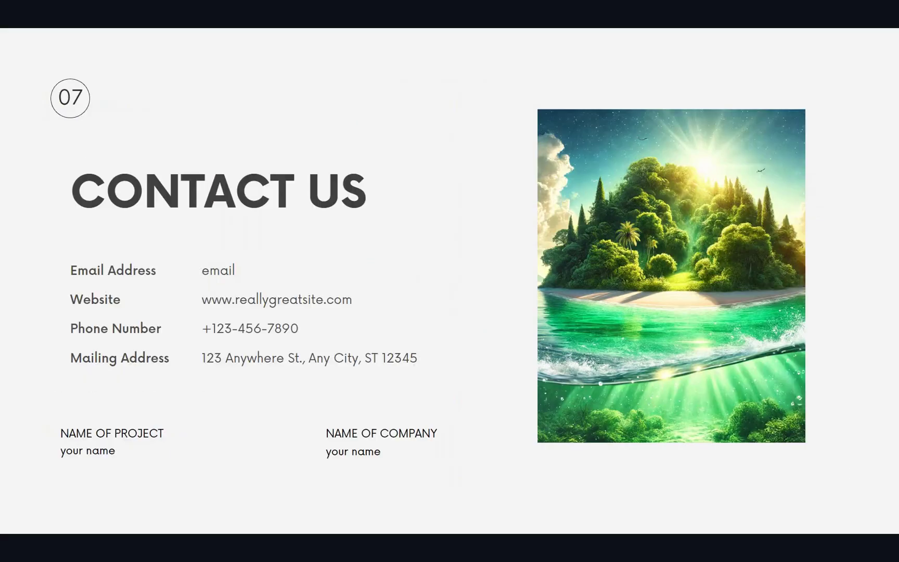
key(Escape)
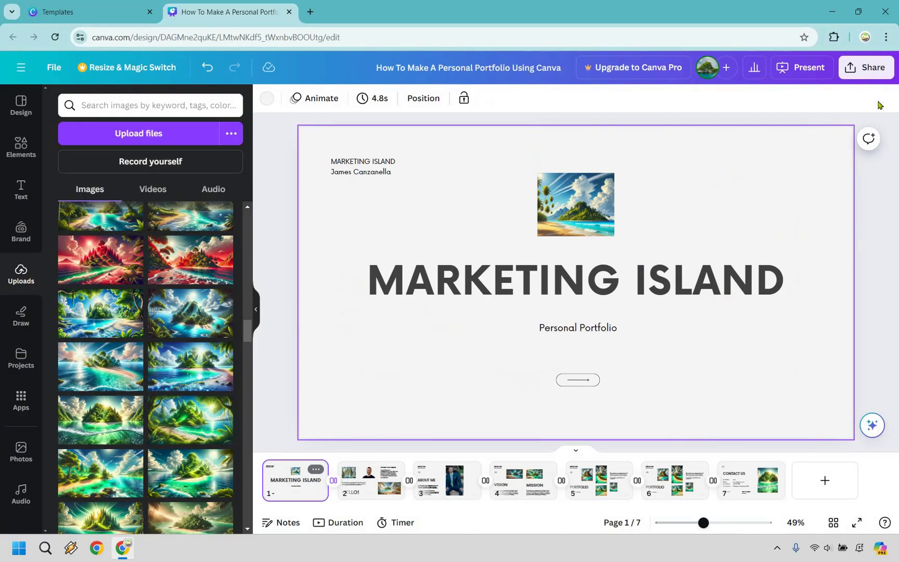
- From Share > Download, keep PDF Standard as the file type with all 7 pages selected
click(867, 68)
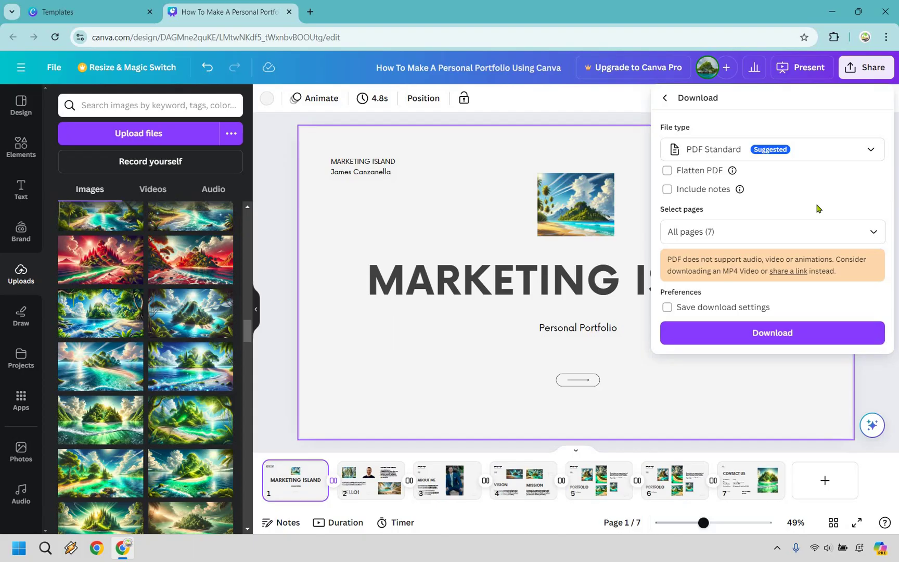
click(821, 150)
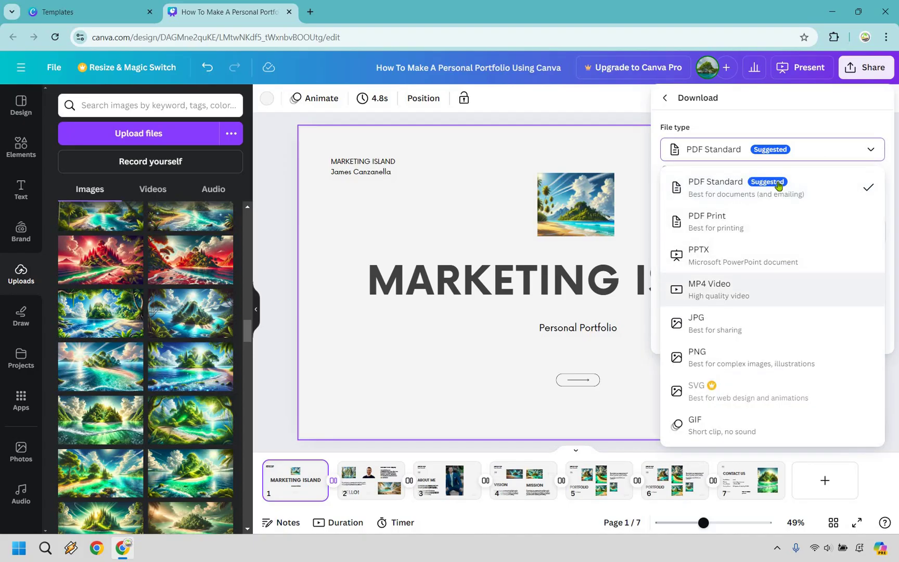
click(816, 188)
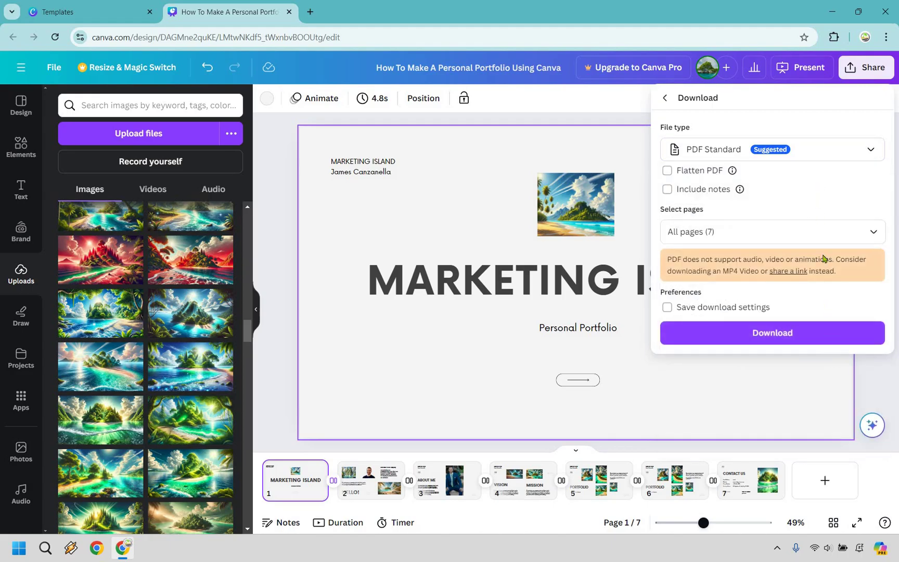
click(823, 227)
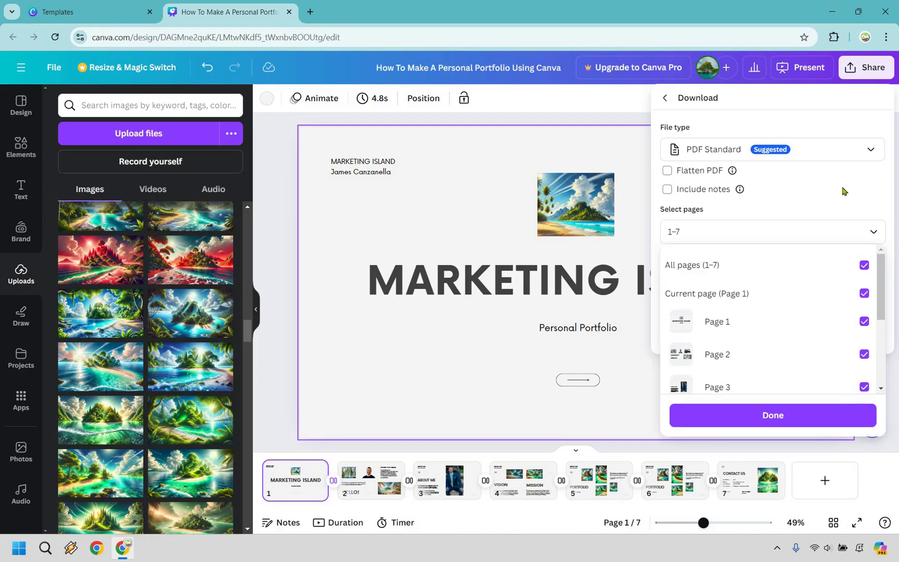
click(843, 191)
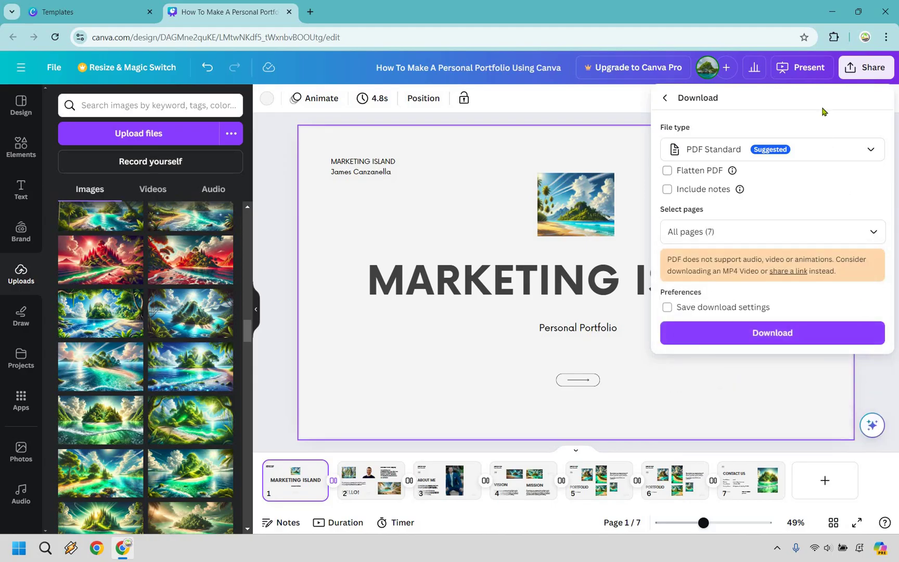